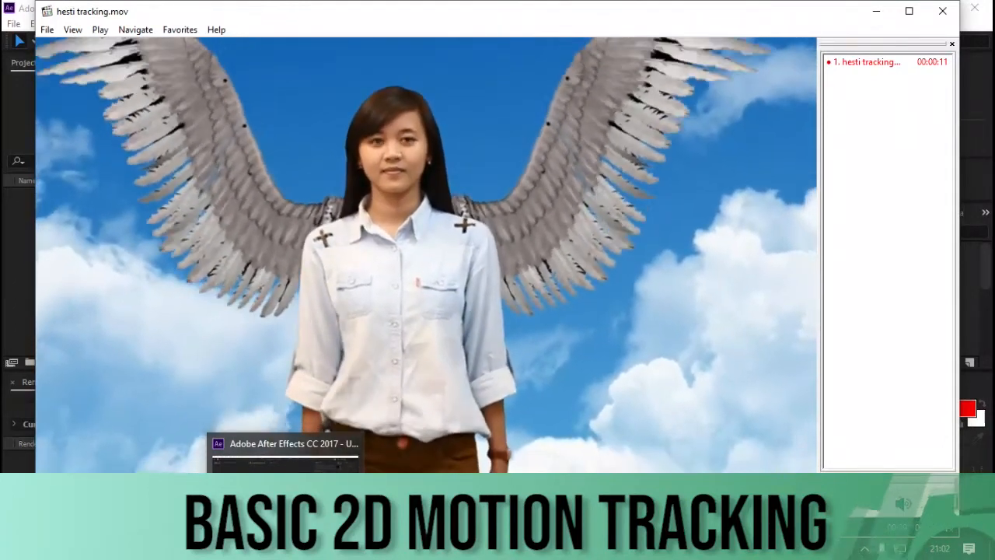
click(286, 548)
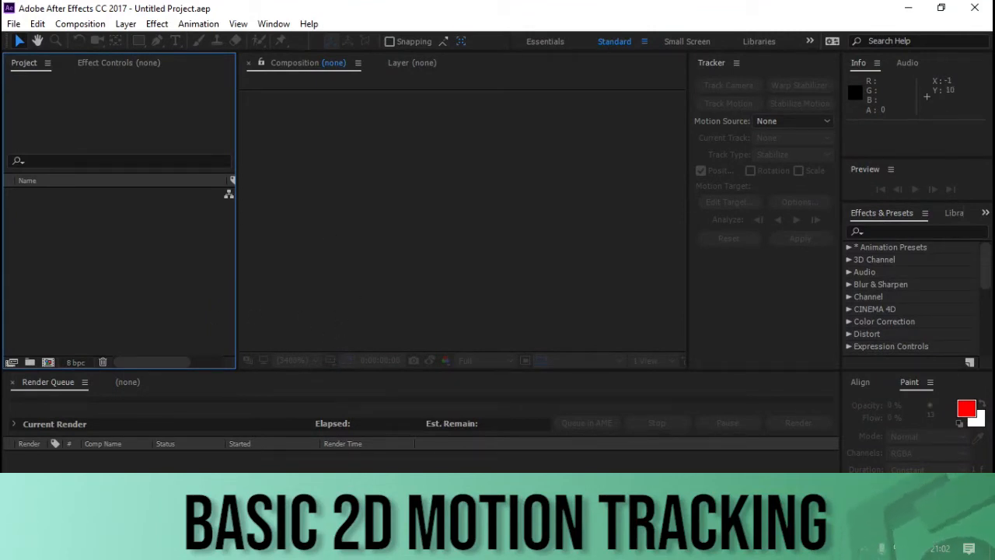
mouse_move(155, 548)
click(222, 451)
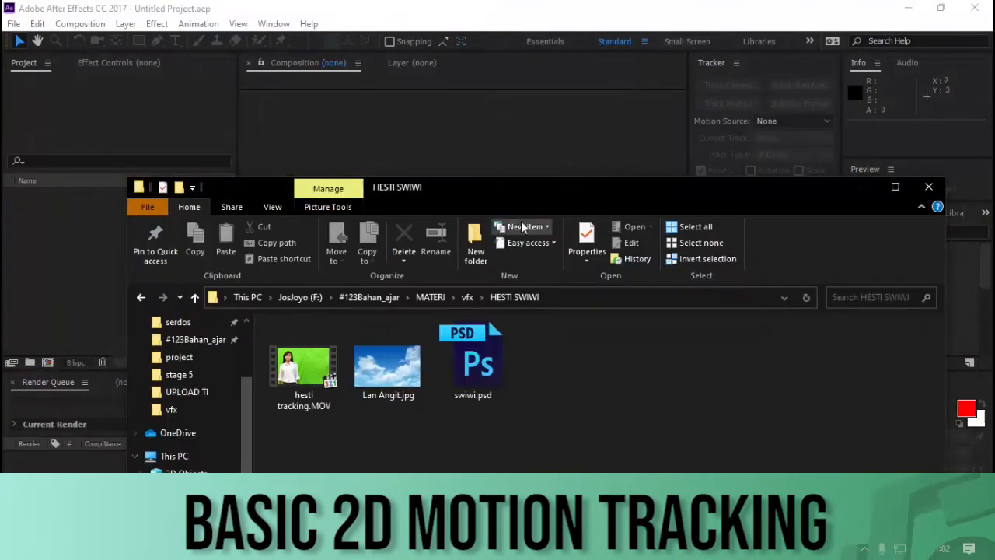
drag(528, 184, 445, 33)
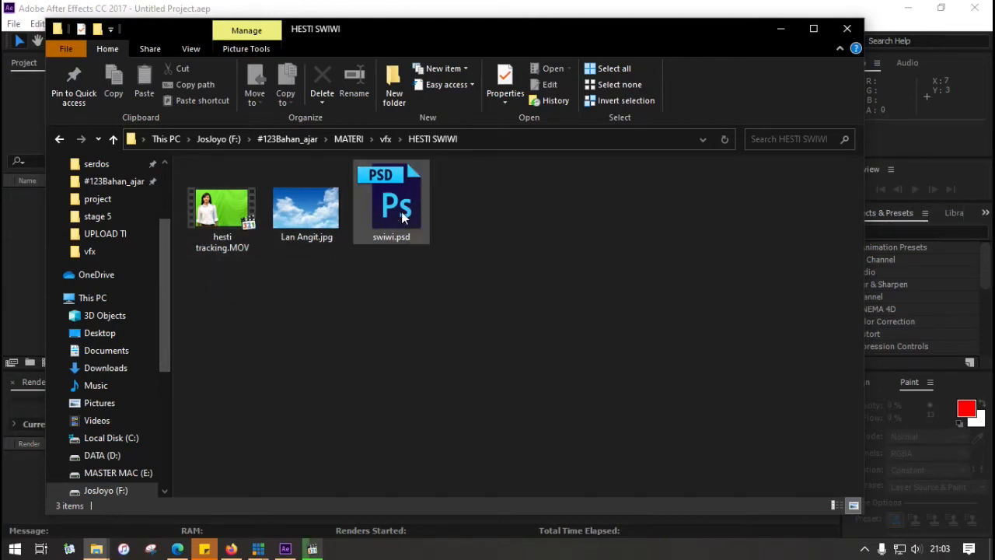
drag(358, 35, 590, 35)
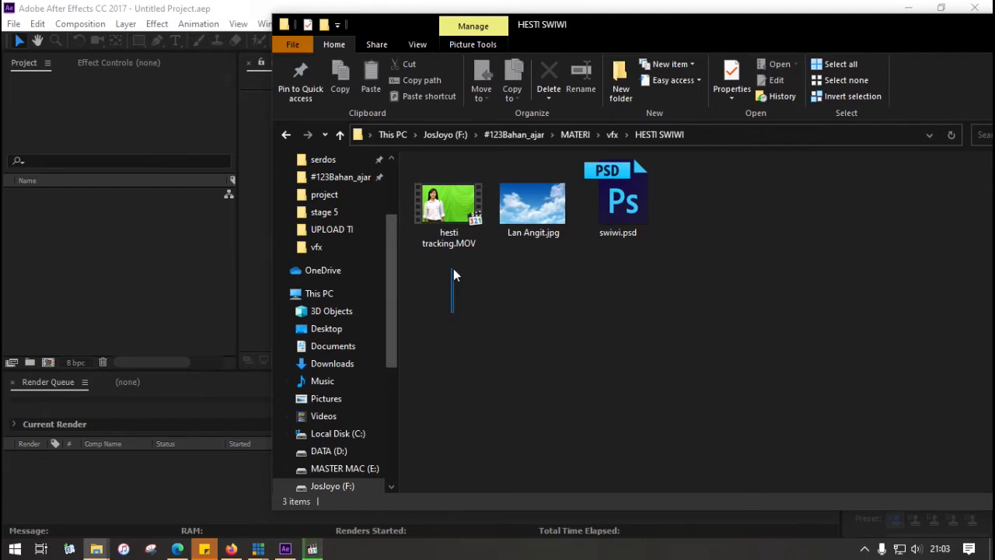
drag(454, 272, 93, 275)
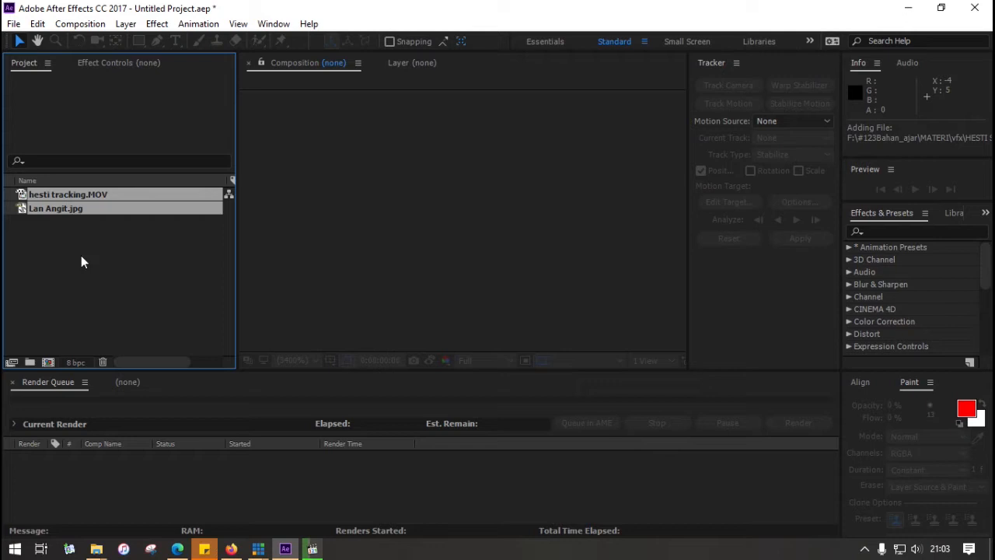
click(81, 257)
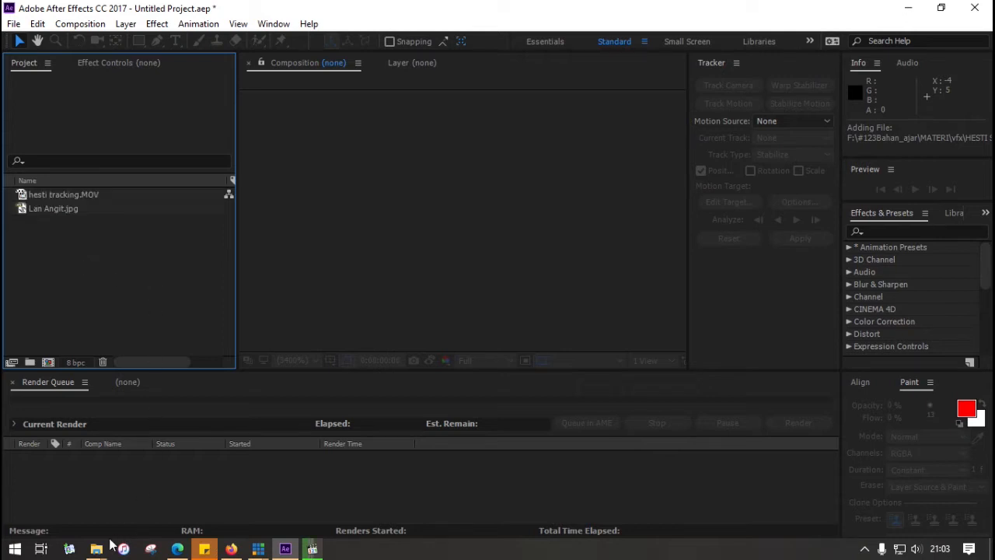
- Import swiwi.psd from the same folder as Composition - Retain Layer Sizes with Editable Layer Styles
mouse_move(96, 546)
click(191, 495)
drag(618, 203, 94, 305)
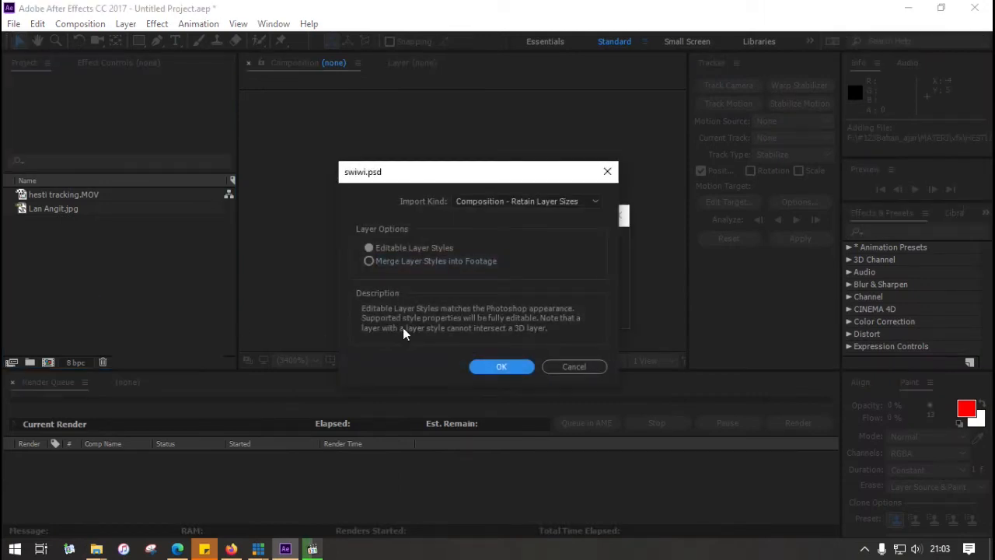
click(507, 202)
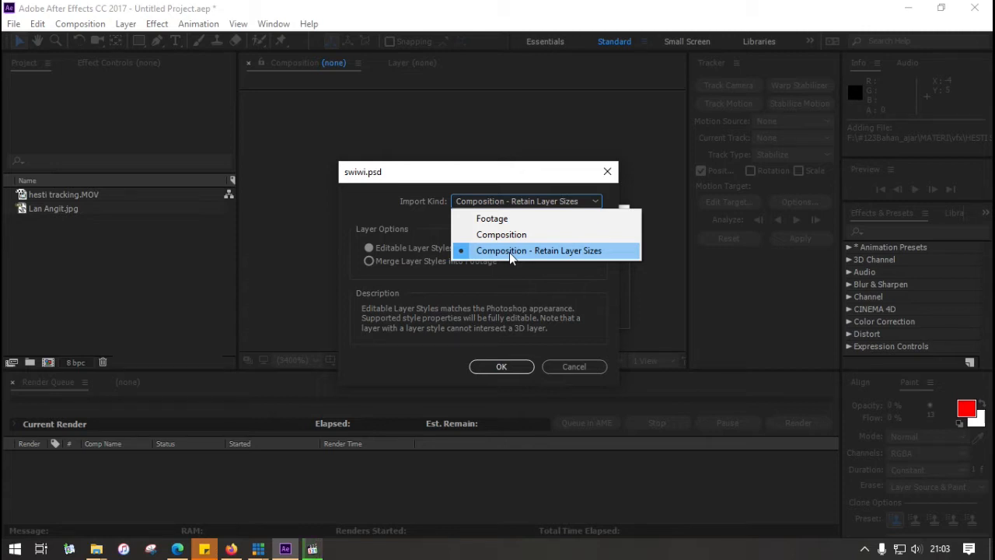
click(505, 286)
click(501, 367)
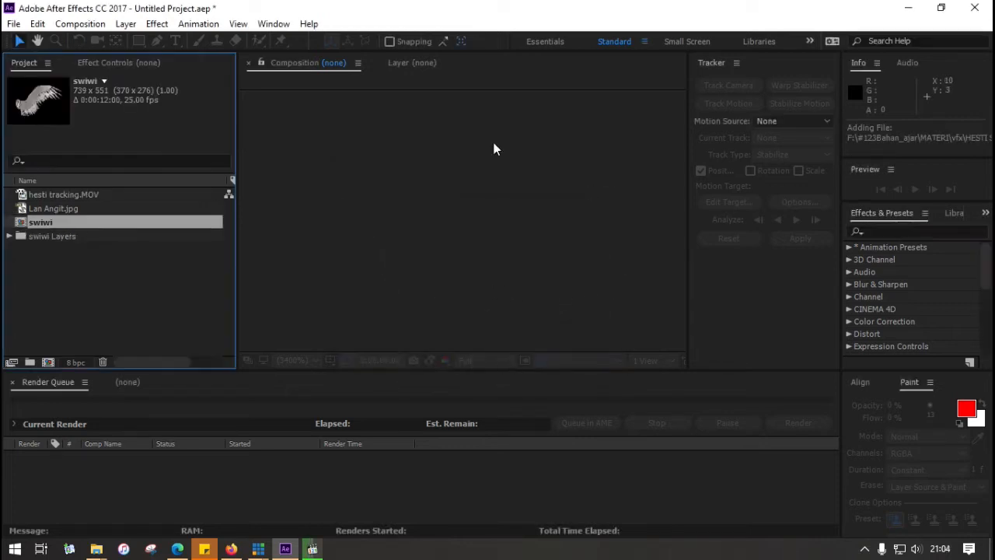
- Create a composition from hesti tracking.MOV and trim the clip's start at 0:00:02:00
click(51, 196)
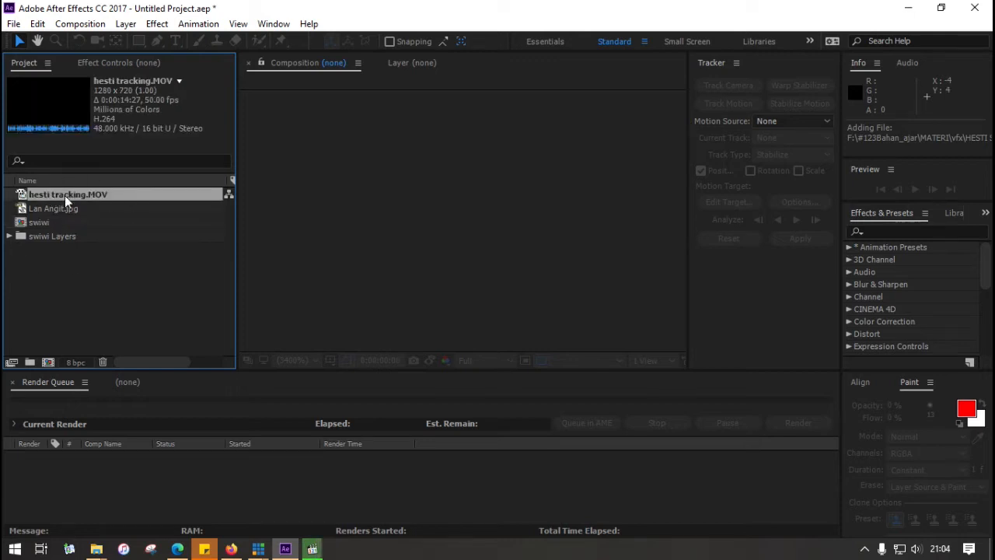
drag(31, 196, 46, 364)
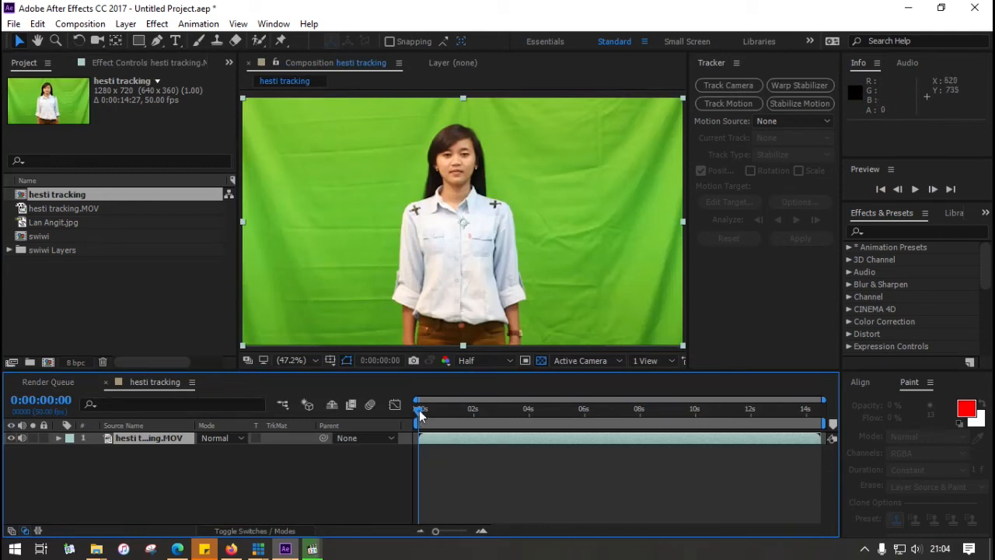
drag(420, 415, 475, 418)
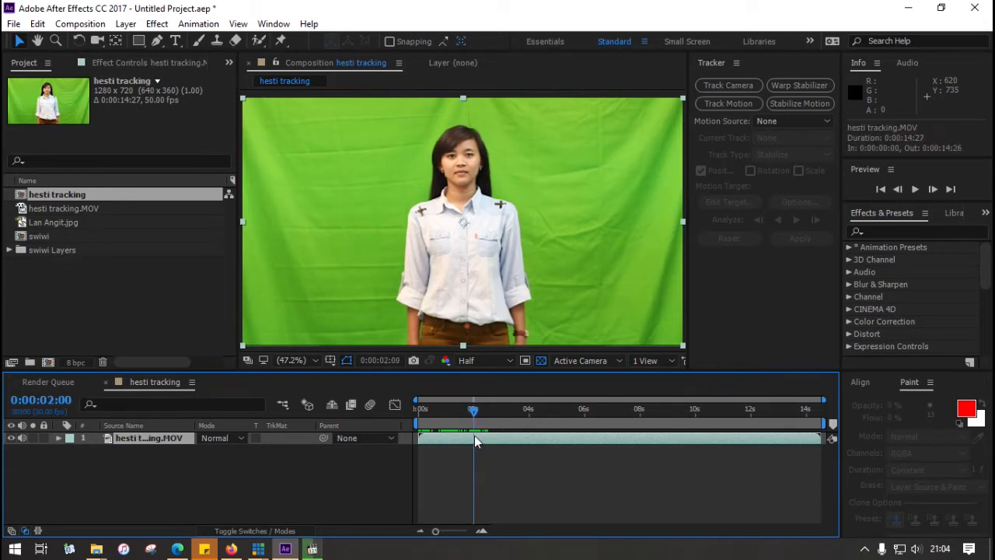
key(alt+bracketleft)
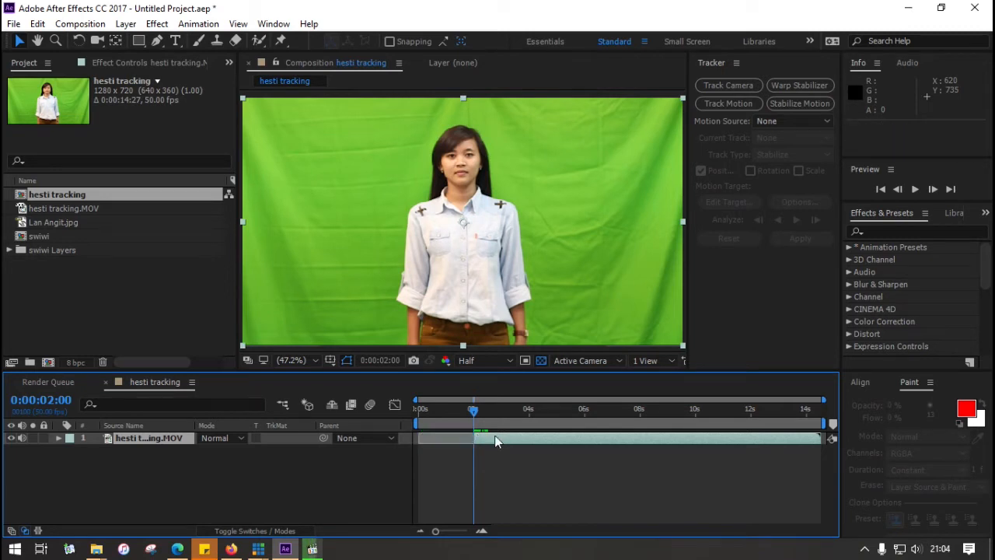
- Move the trimmed clip to the timeline's beginning and trim both the clip and the composition to end at 0:00:09:34
drag(520, 437, 686, 424)
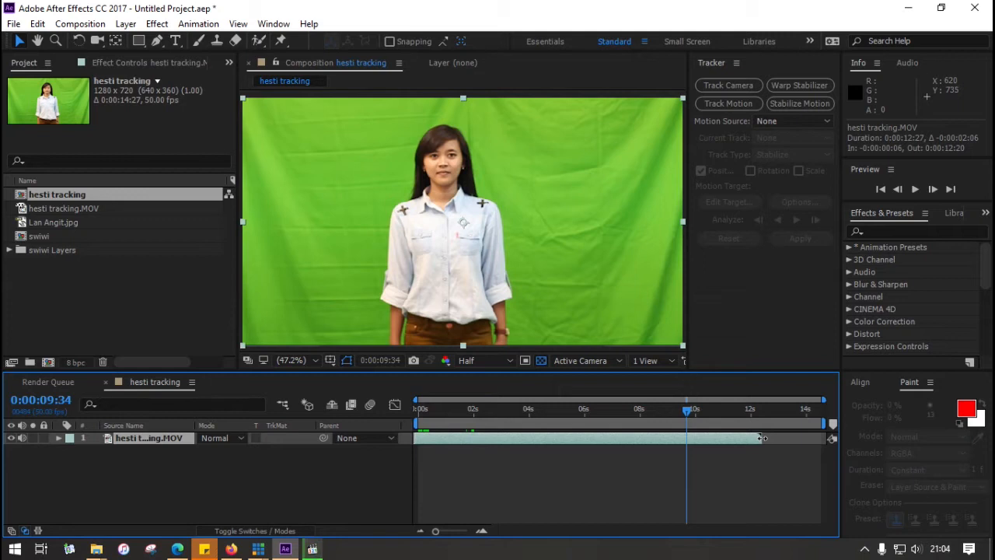
key(alt+bracketright)
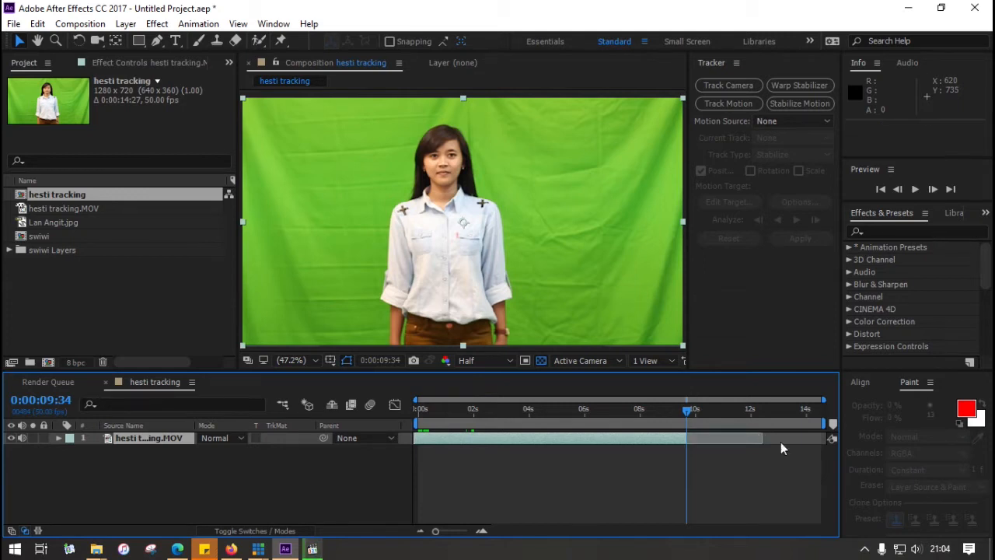
drag(816, 423, 691, 422)
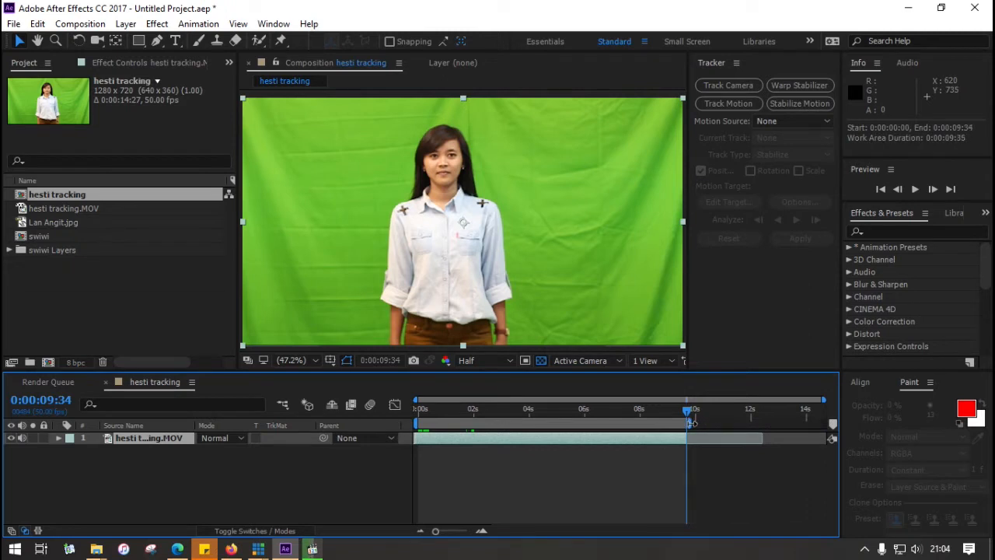
right_click(682, 423)
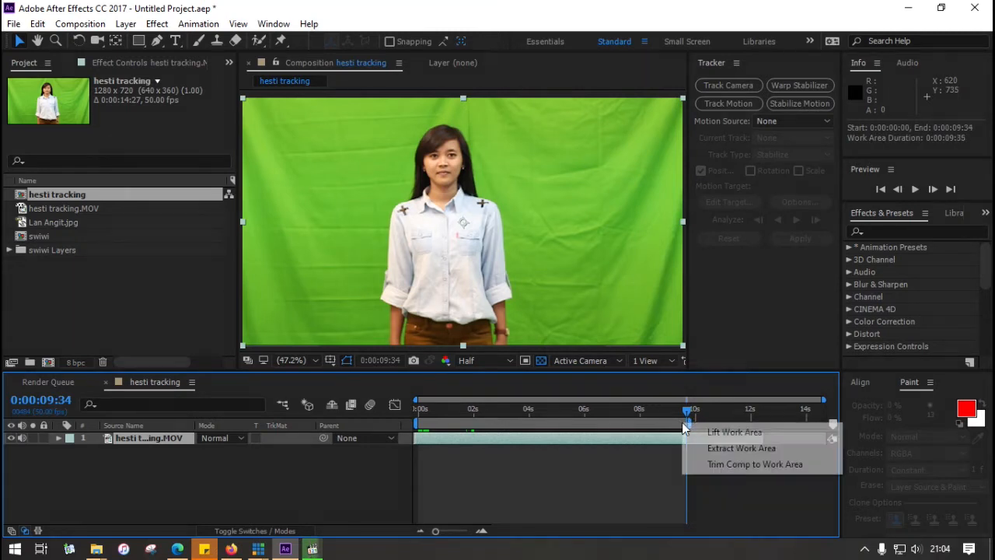
click(719, 466)
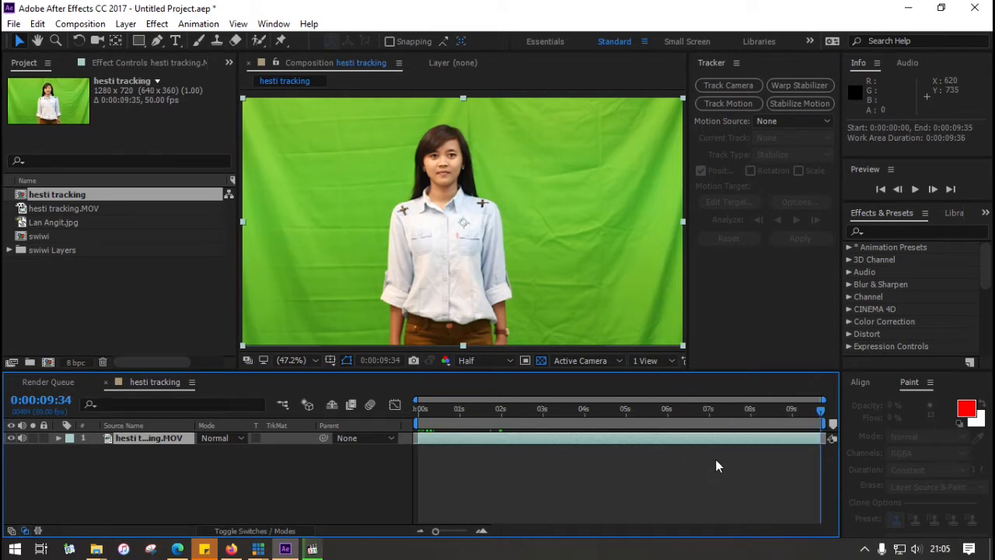
- Apply Keylight (1.2) to the hesti tracking layer at the first frame and sample the green backdrop as Screen Colour
drag(461, 409, 385, 409)
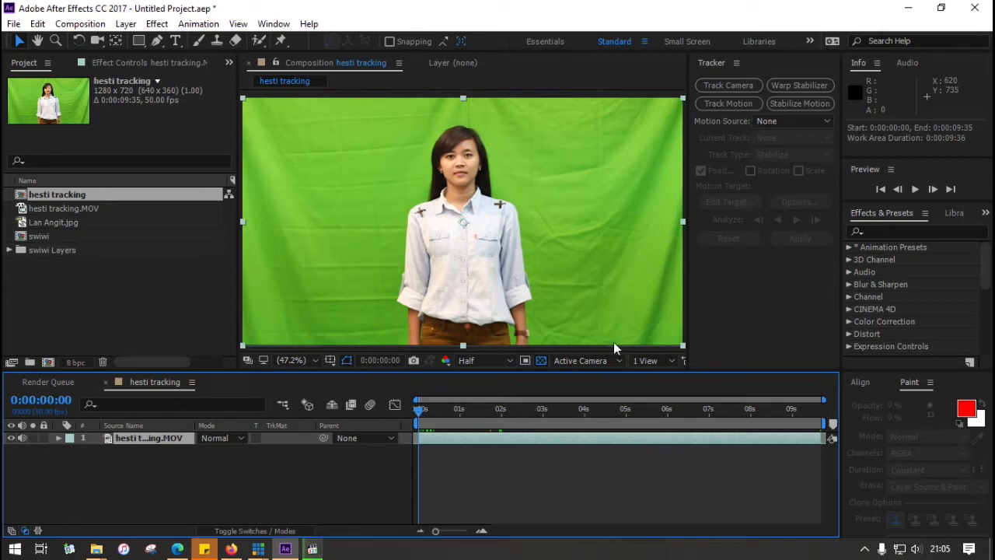
click(143, 438)
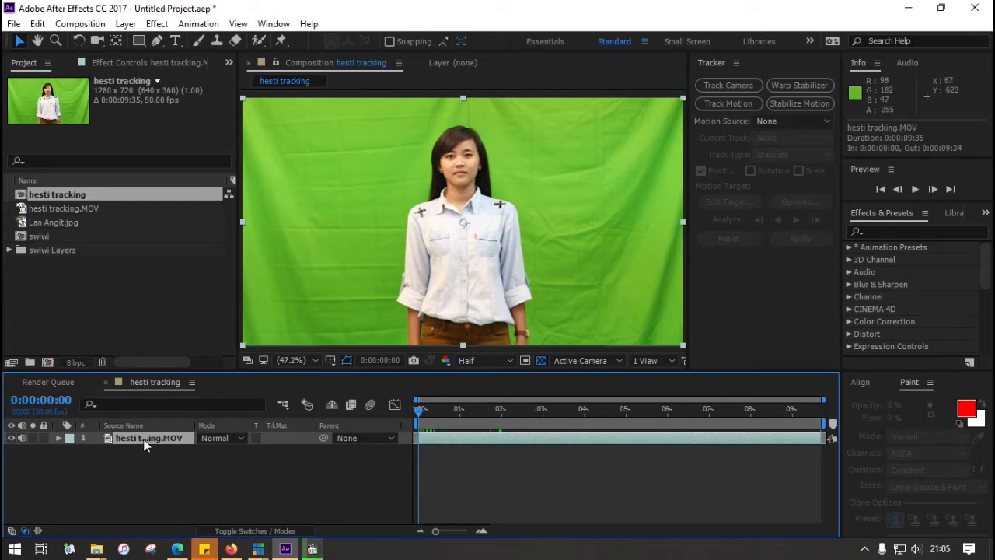
click(158, 28)
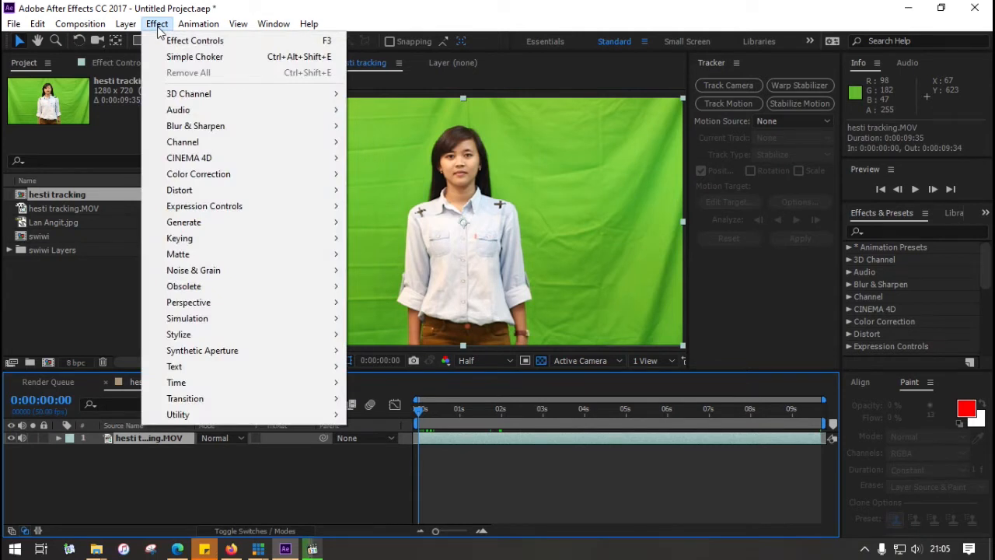
mouse_move(238, 236)
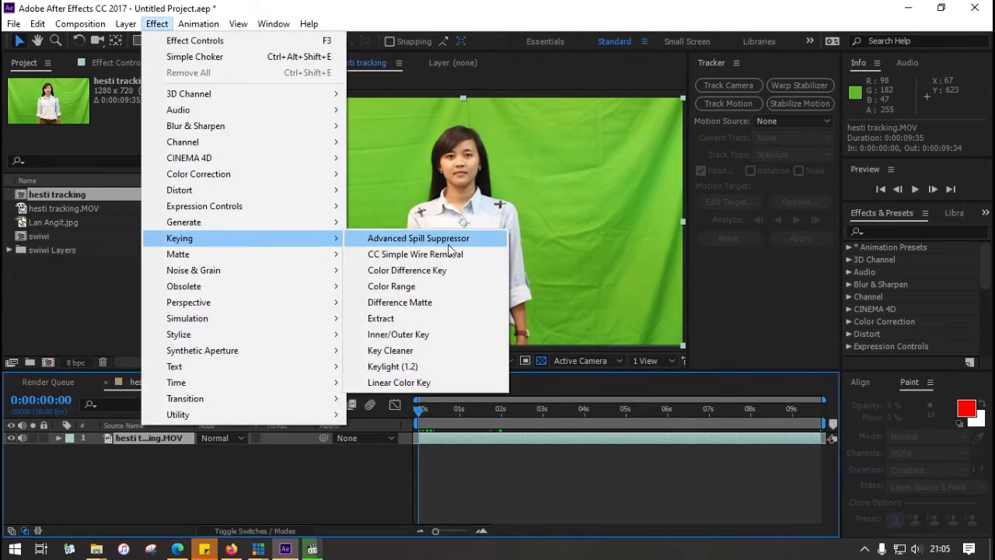
click(451, 369)
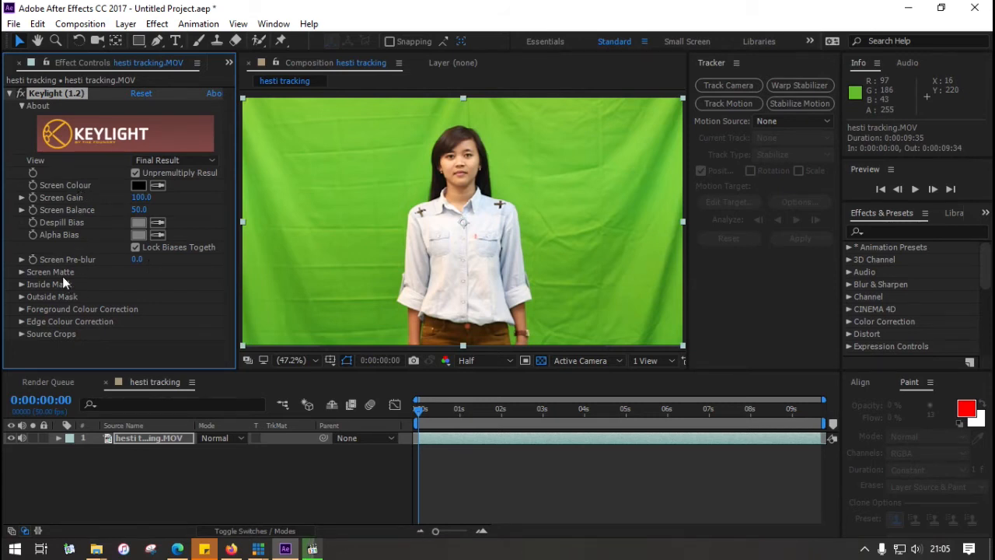
click(162, 184)
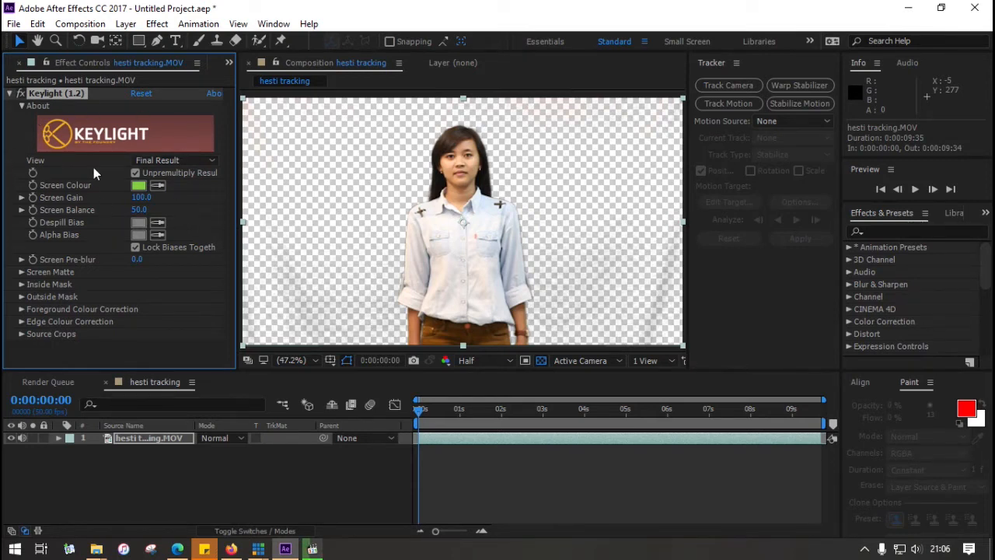
- Display Keylight's Screen Matte view and set Screen Gain to 112
click(181, 160)
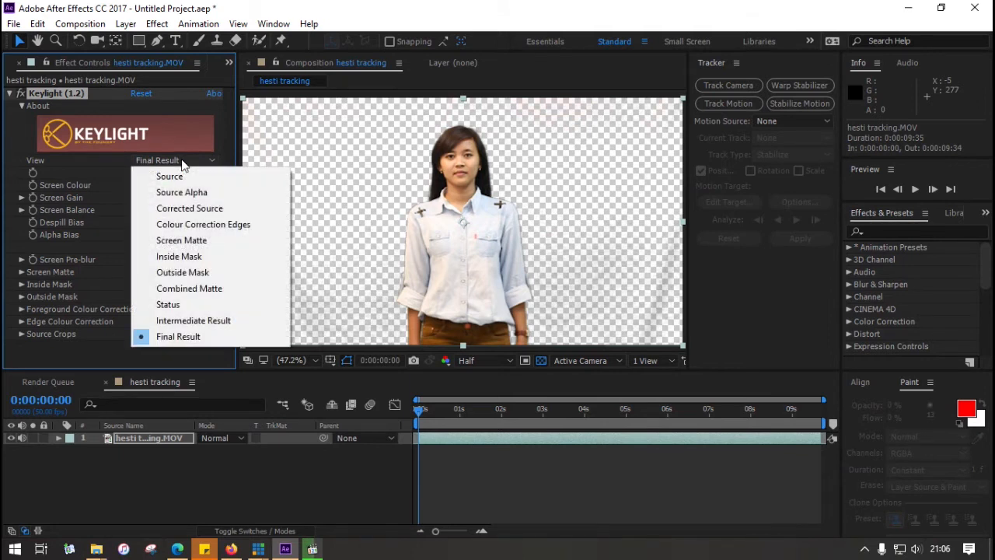
click(206, 243)
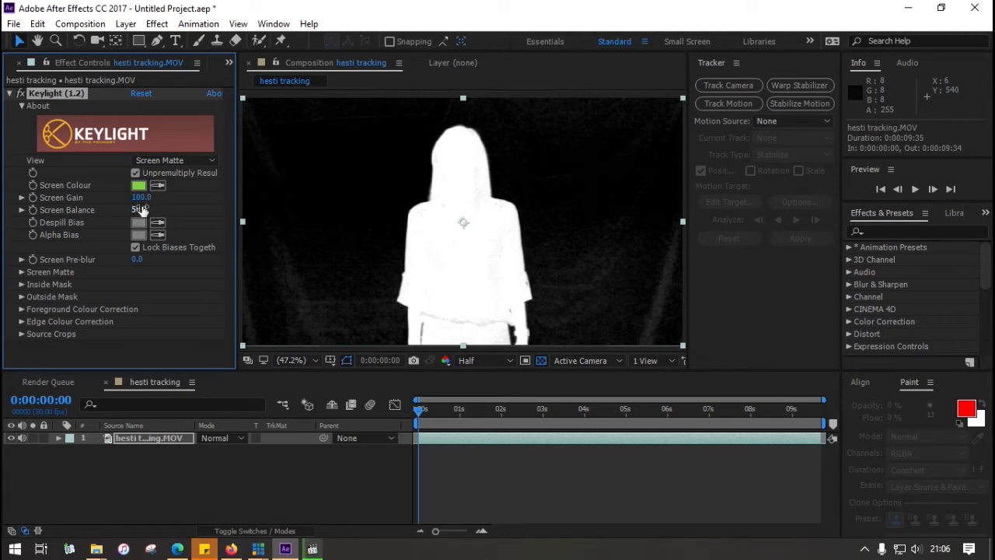
drag(142, 198, 161, 208)
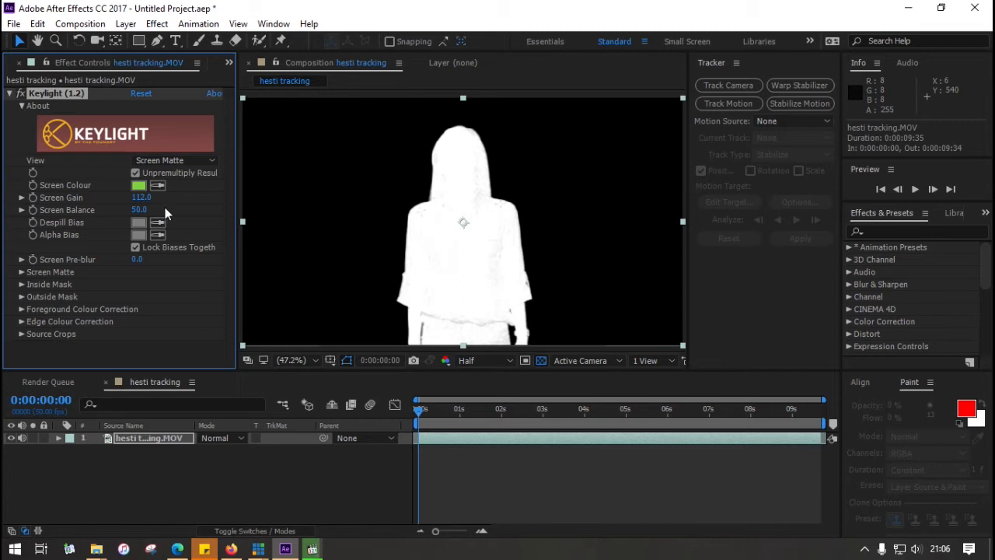
- Set Clip White to 76 in Keylight's Screen Matte settings and restore the Final Result view
click(18, 272)
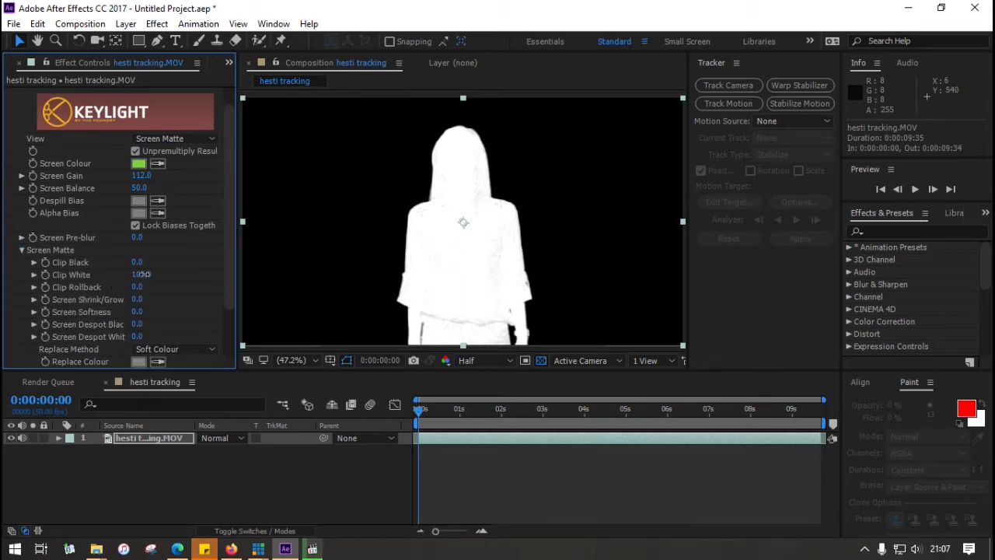
drag(141, 275, 129, 274)
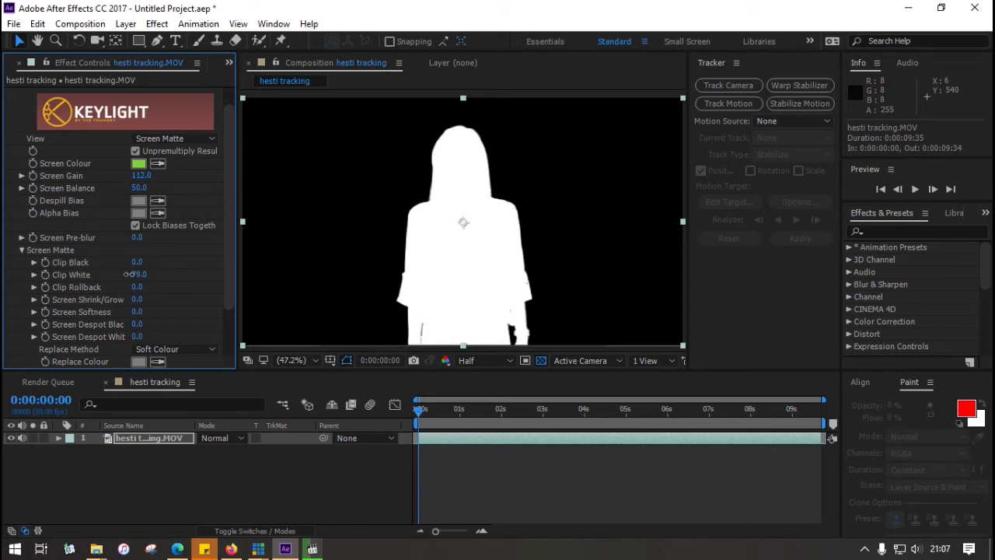
mouse_move(137, 274)
mouse_down()
mouse_move(101, 274)
mouse_move(152, 274)
mouse_move(135, 274)
mouse_up()
click(186, 138)
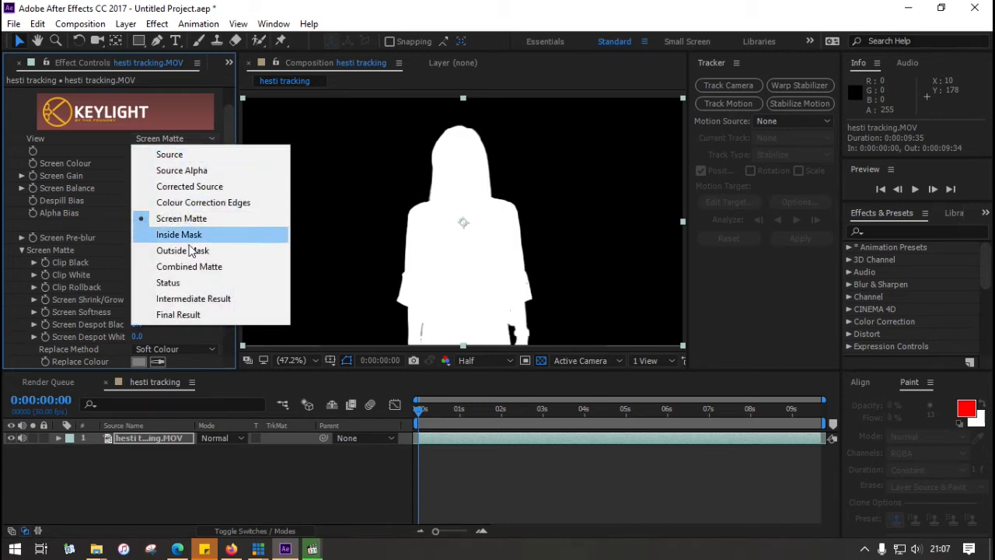
click(200, 314)
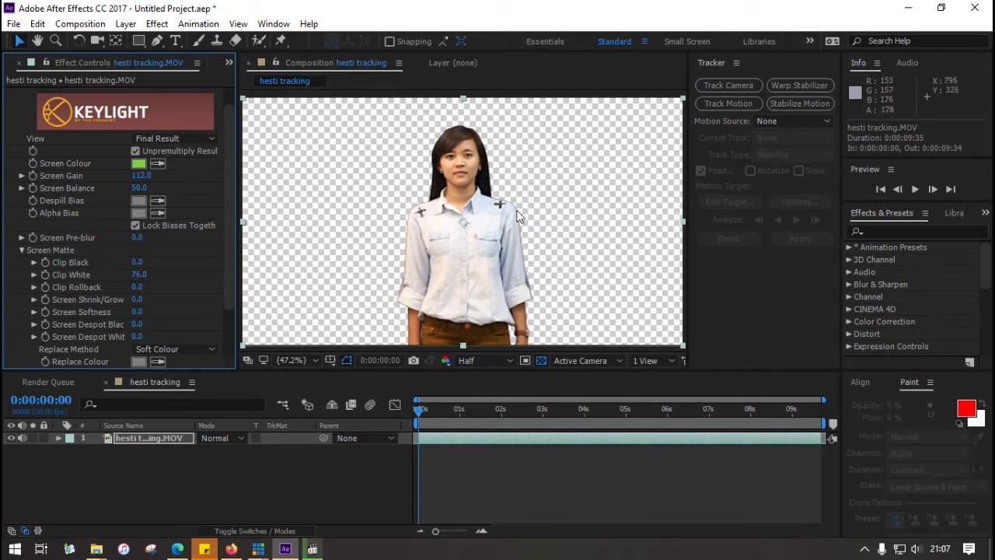
- Set the composition preview to Full resolution and inspect the keyed edge around the woman's marked shoulder at 200%
scroll(520, 222, up, 5)
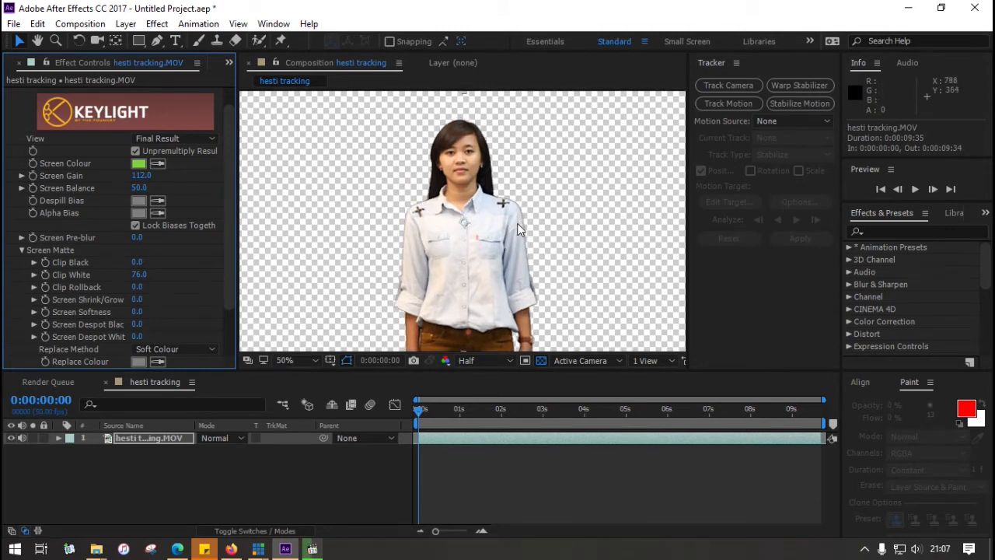
key(space)
drag(624, 205, 466, 220)
click(475, 359)
click(494, 398)
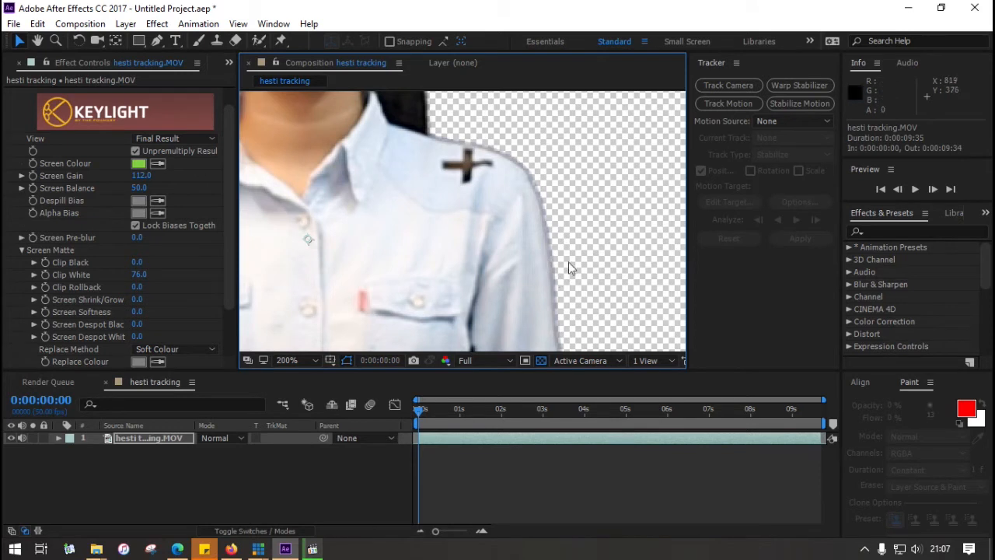
- Apply the Simple Choker matte effect to the hesti tracking layer and set Choke Matte to 2.30
click(156, 24)
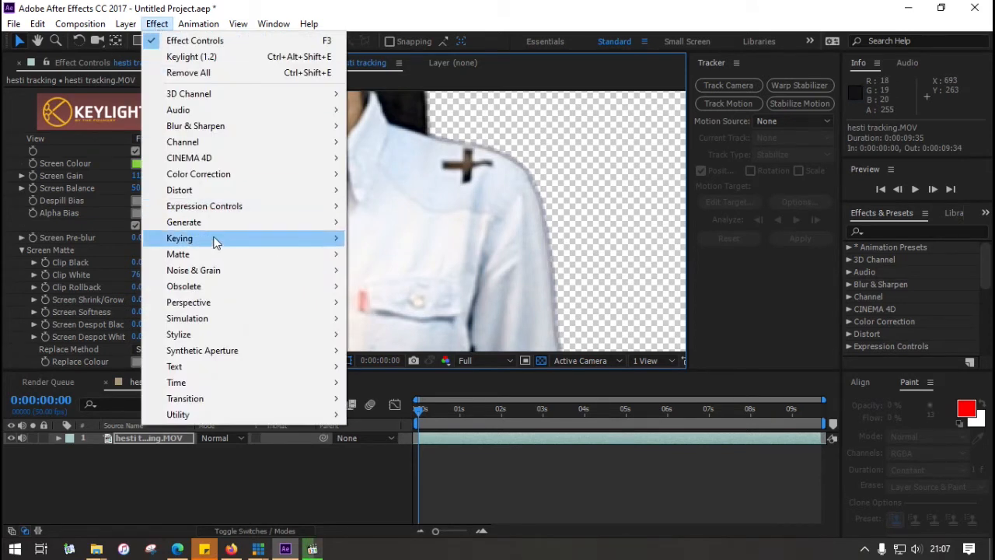
mouse_move(223, 256)
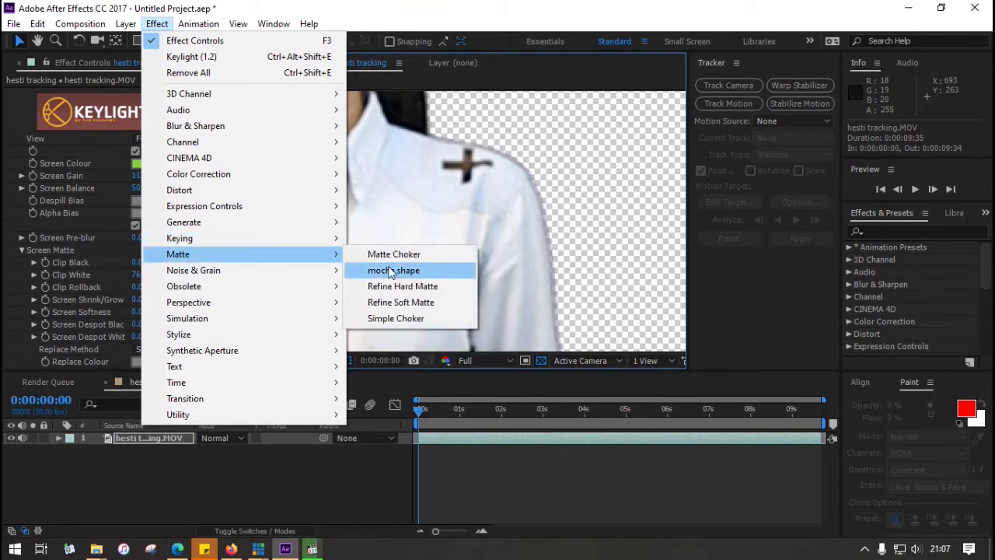
click(422, 318)
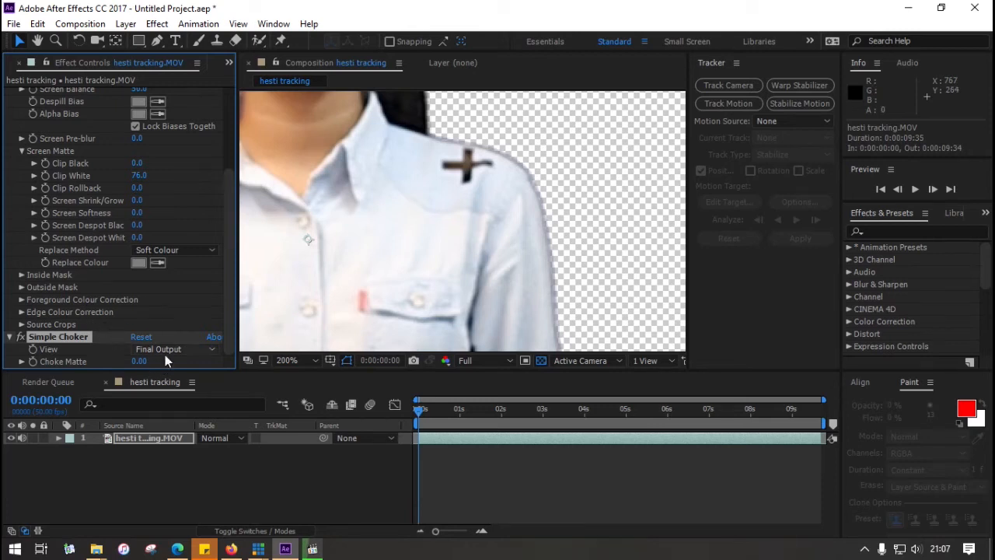
drag(139, 361, 176, 379)
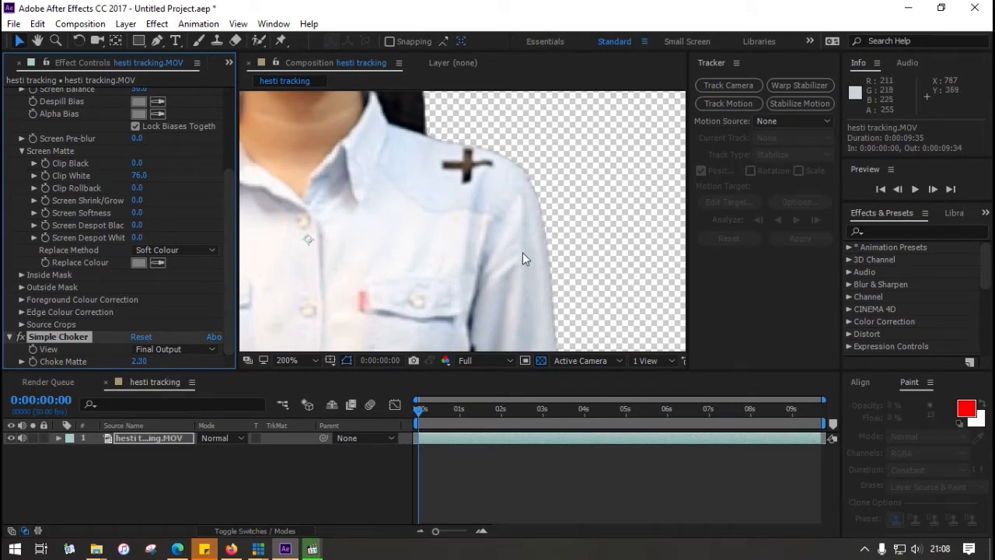
key(comma)
key(comma)
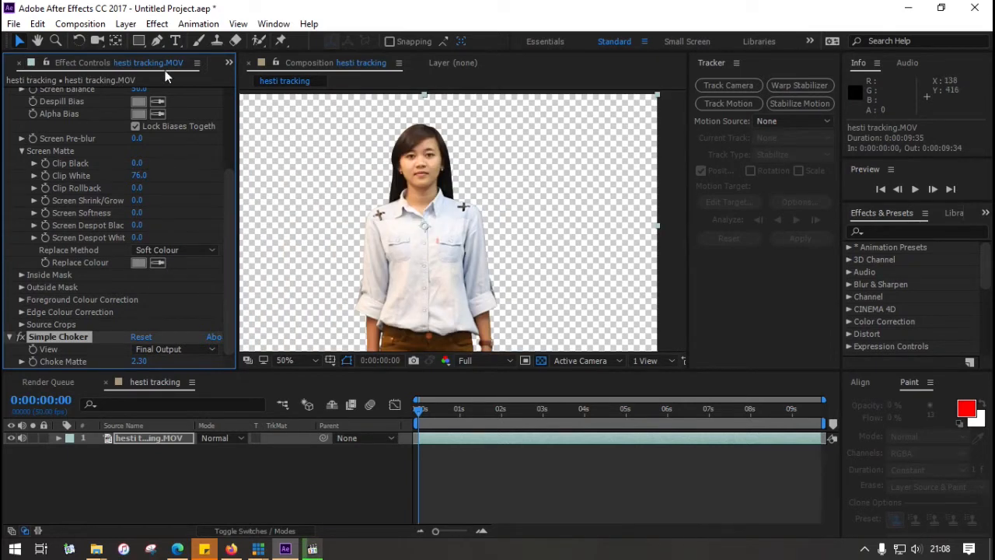
- Add Lan Angit.jpg to the hesti tracking composition beneath the keyed footage as the sky background
click(226, 61)
click(255, 78)
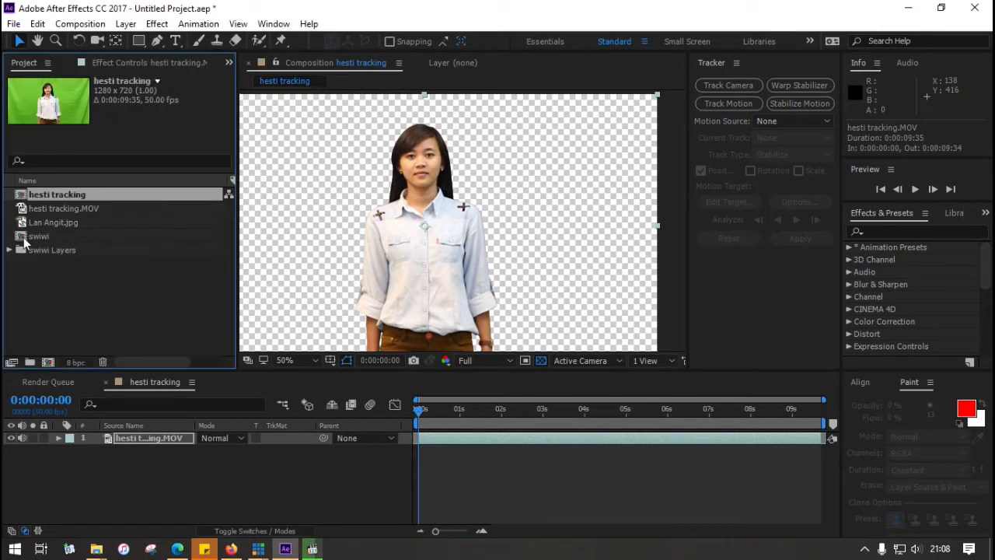
drag(37, 223, 48, 452)
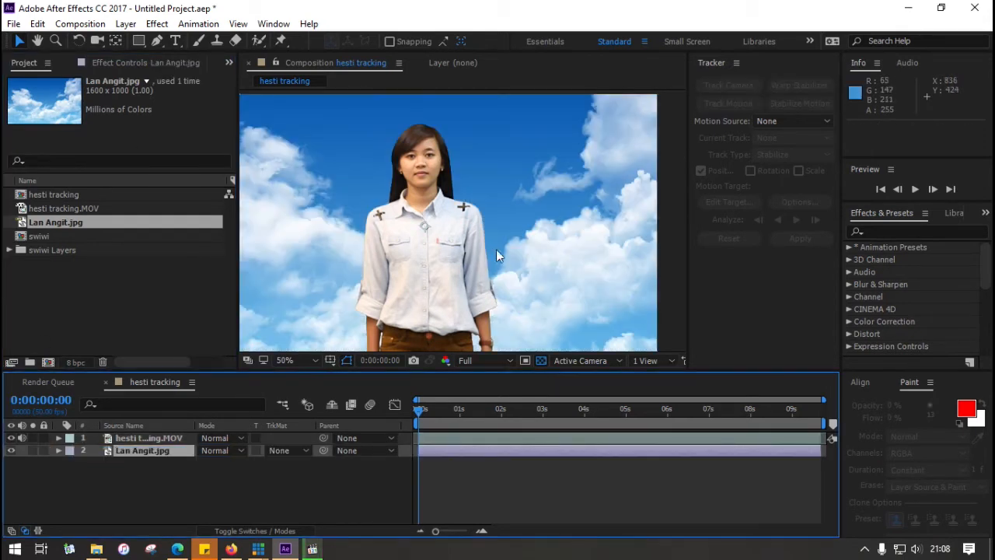
scroll(447, 250, down, 2)
scroll(428, 242, up, 2)
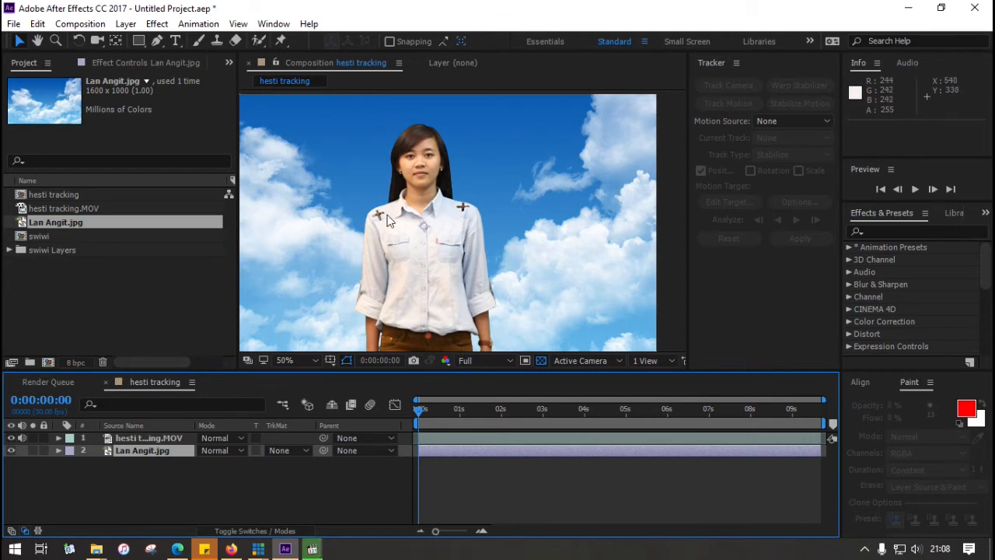
- Open the swiwi wing composition and change its settings to the HDV/HDTV 720 25 preset
click(41, 236)
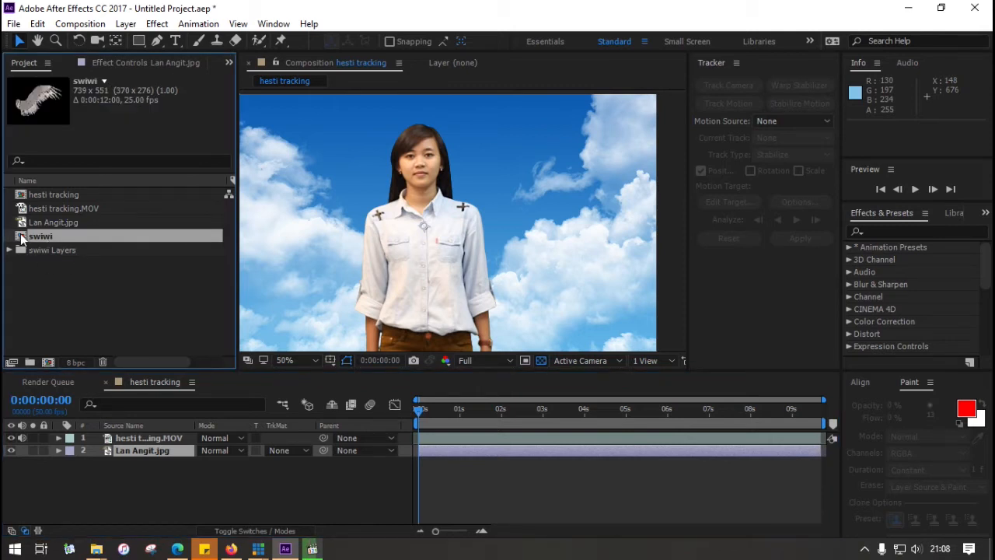
double_click(21, 239)
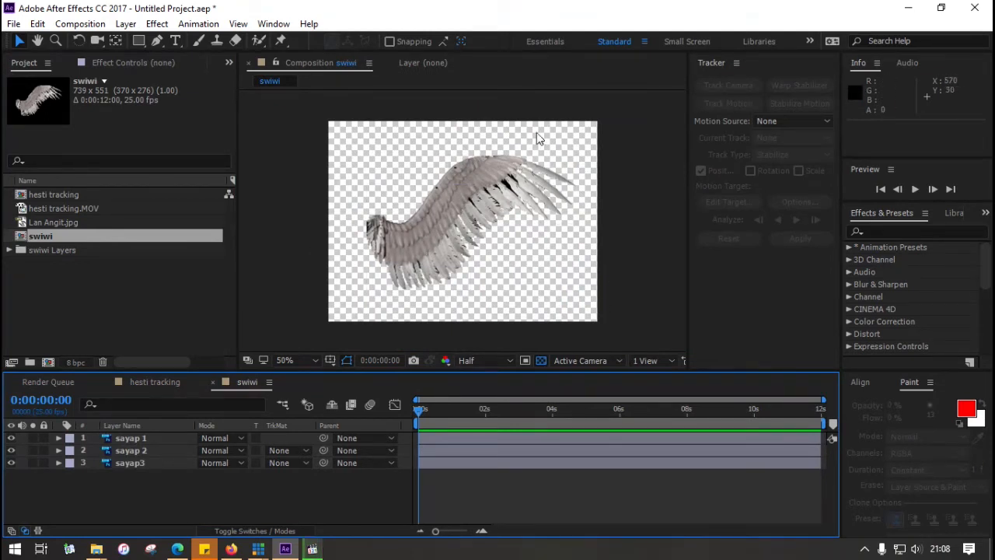
click(82, 23)
click(120, 61)
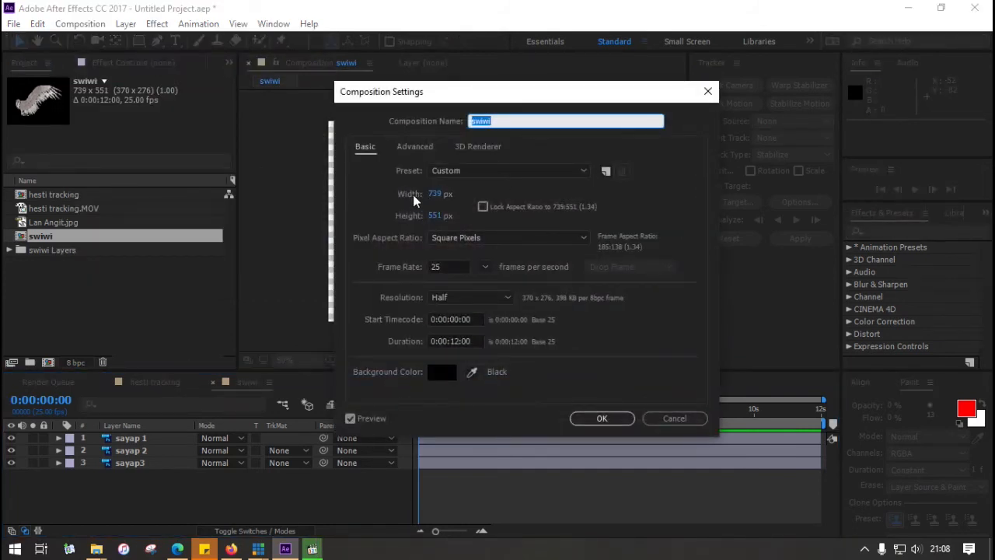
click(499, 176)
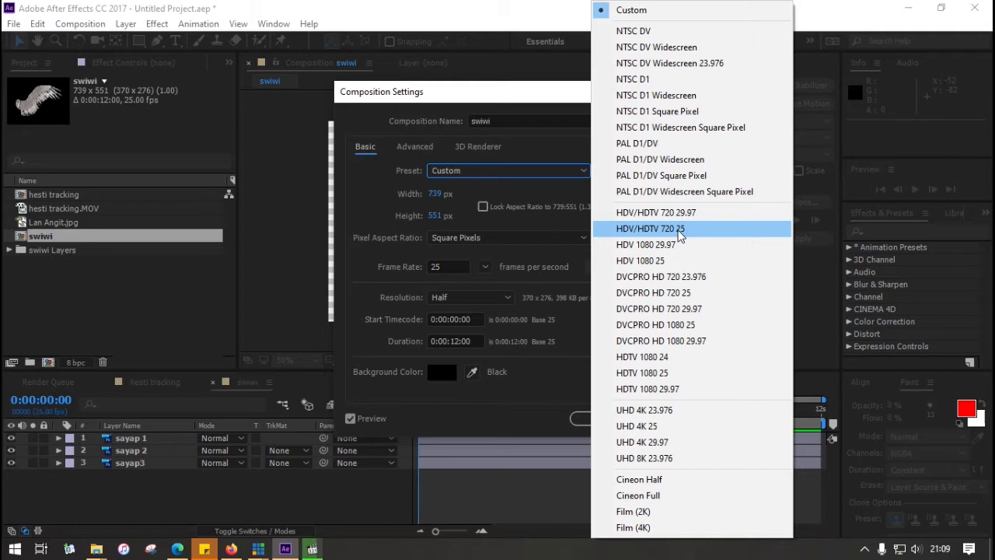
click(679, 231)
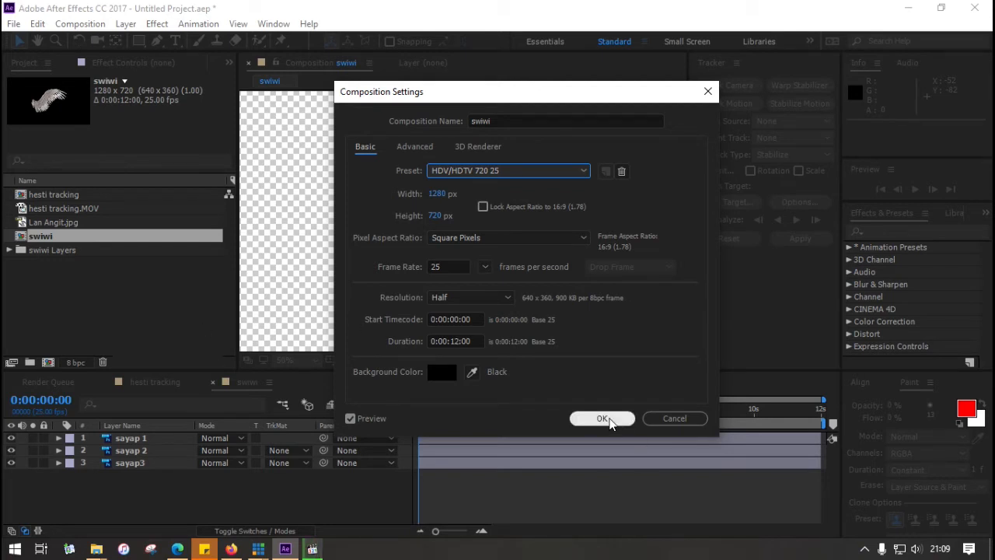
click(603, 418)
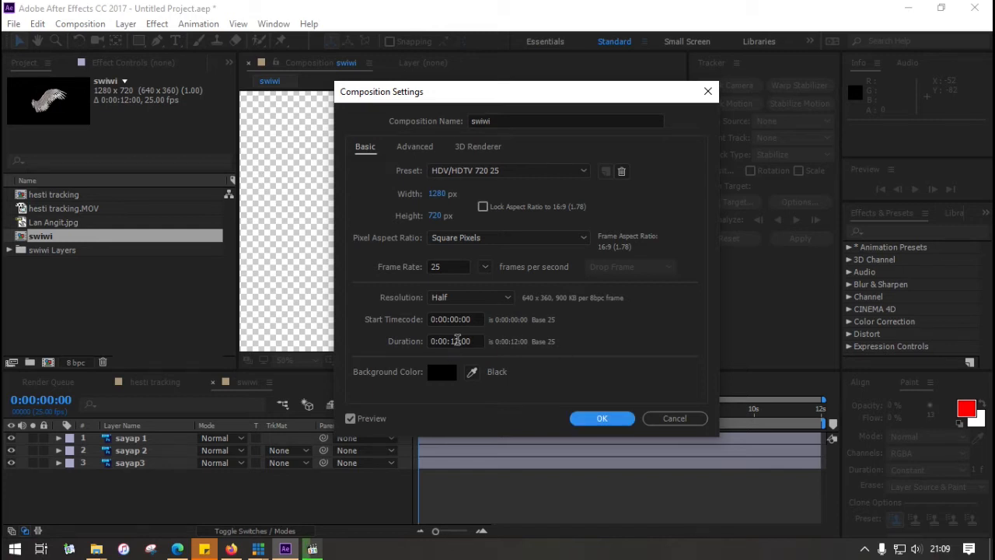
click(599, 418)
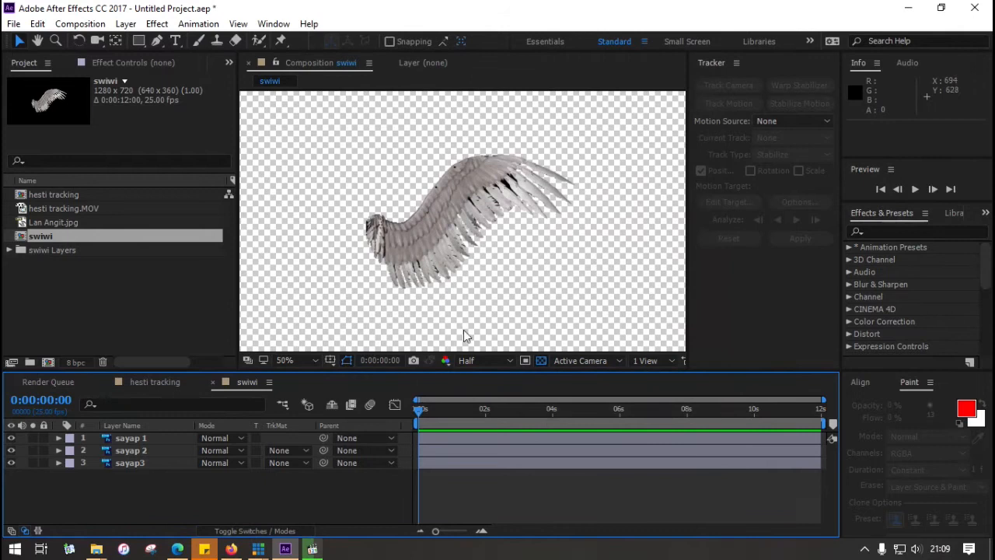
- Check the duration in the hesti tracking composition's settings without changing anything
click(167, 381)
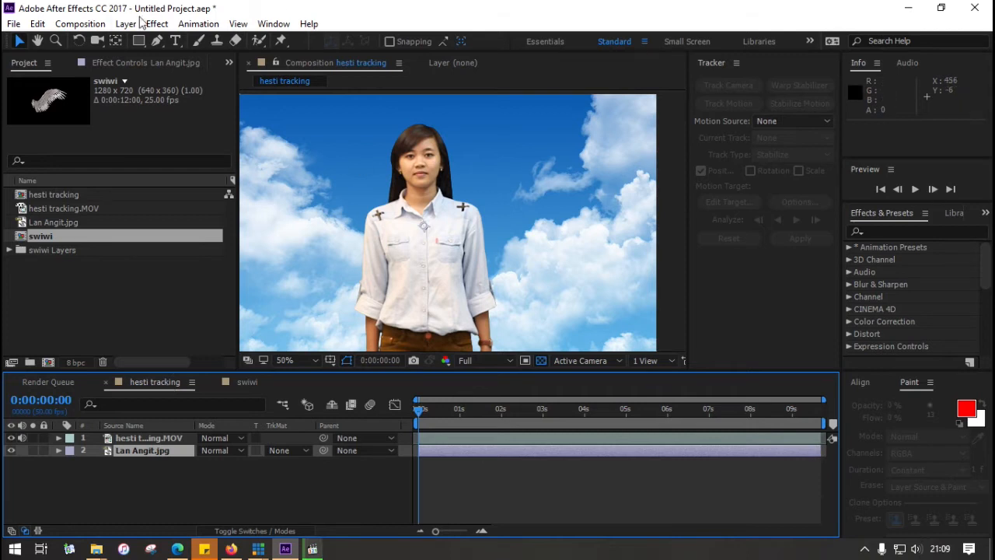
click(80, 23)
click(93, 60)
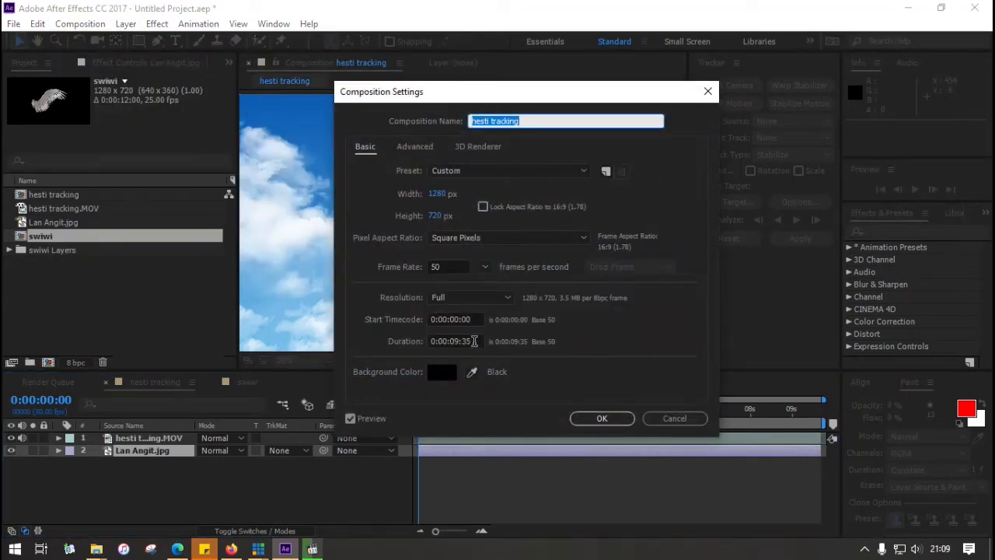
click(694, 418)
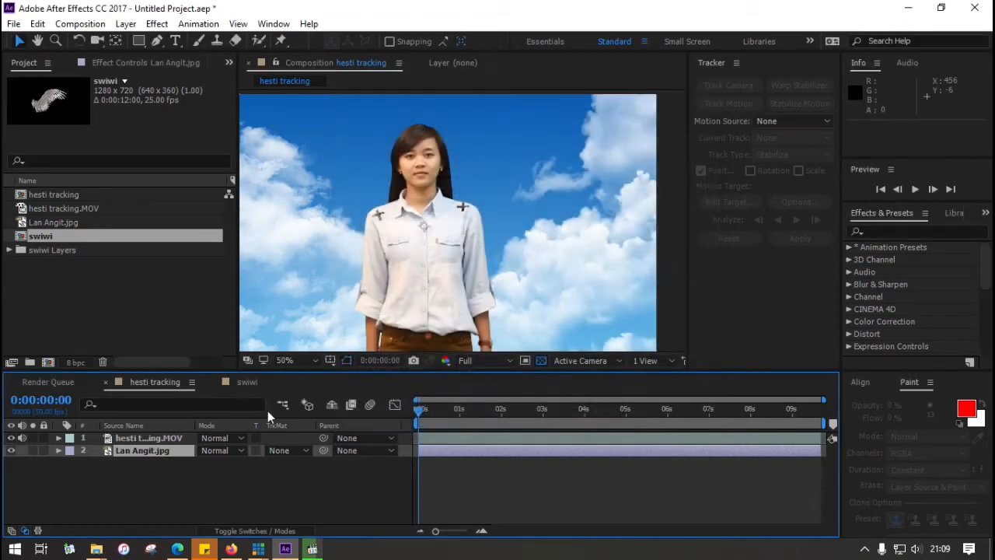
- Set the swiwi composition's duration to 0:00:09:35 in its composition settings
click(247, 382)
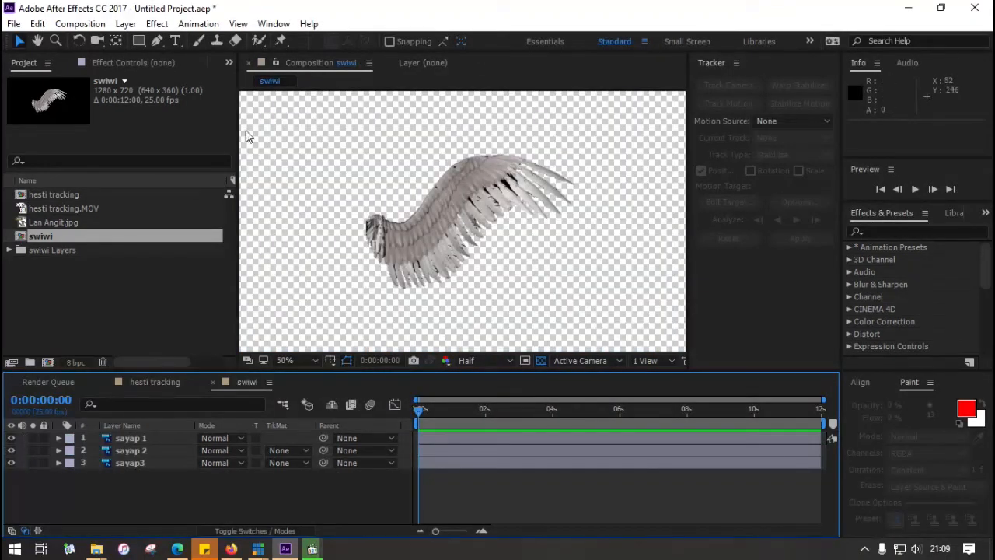
click(78, 24)
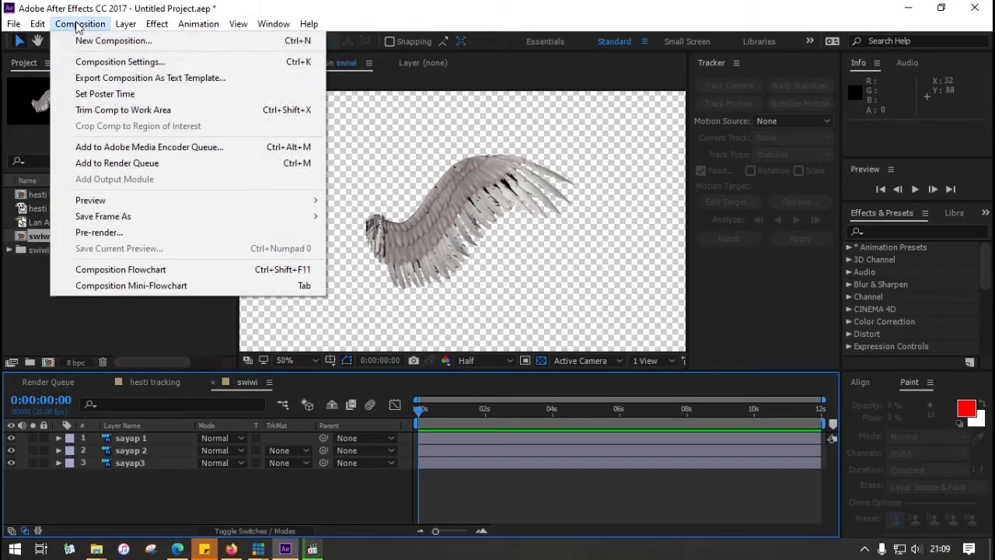
click(147, 63)
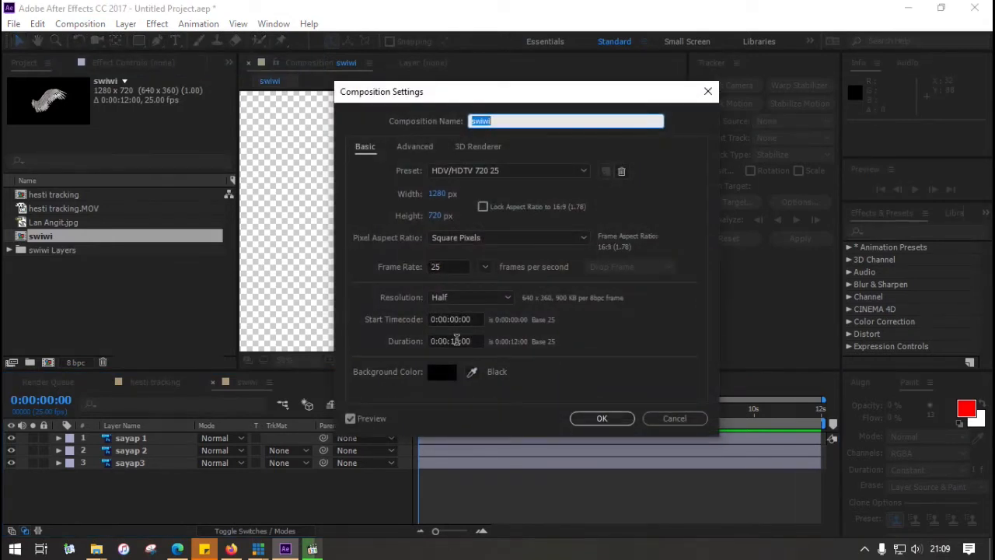
click(457, 340)
drag(459, 340, 449, 340)
text(09)
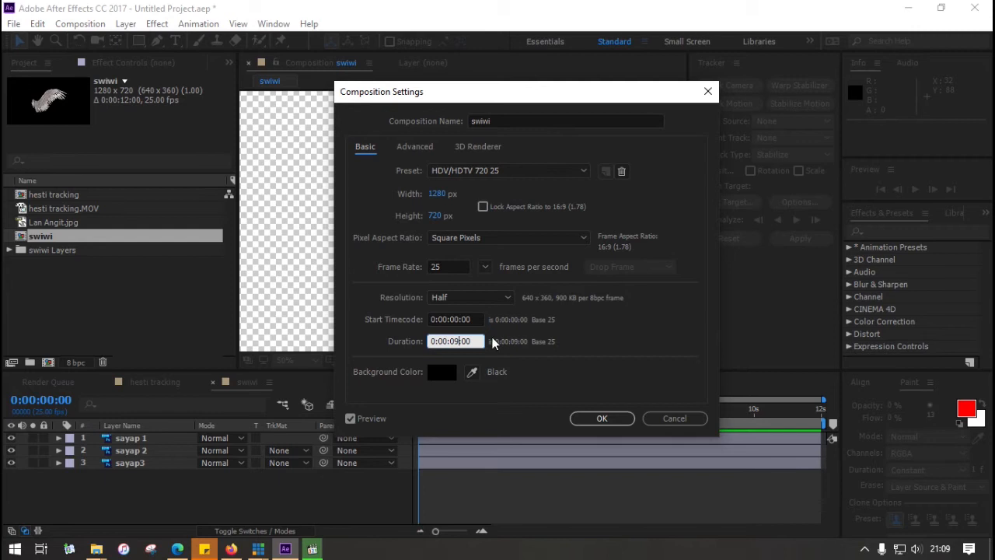
drag(474, 341, 464, 341)
text(35)
click(601, 422)
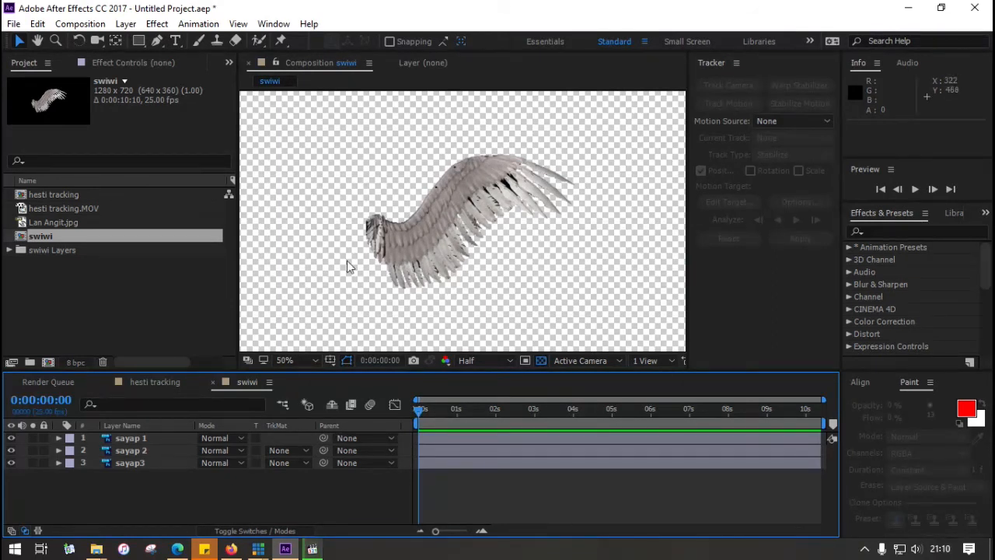
- Move the anchor points of sayap 1, sayap 2 and sayap3 to each wing segment's joint at its inner end
click(139, 440)
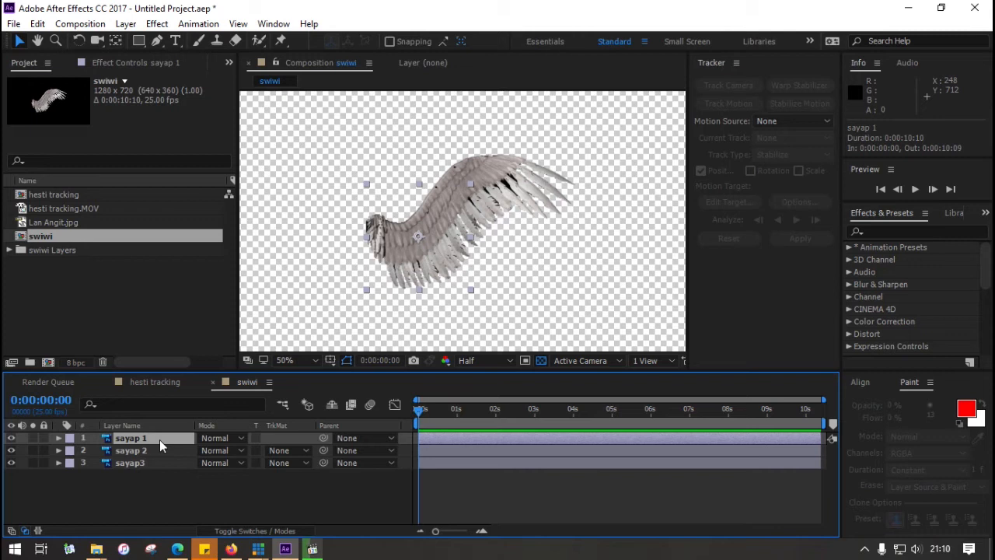
click(114, 41)
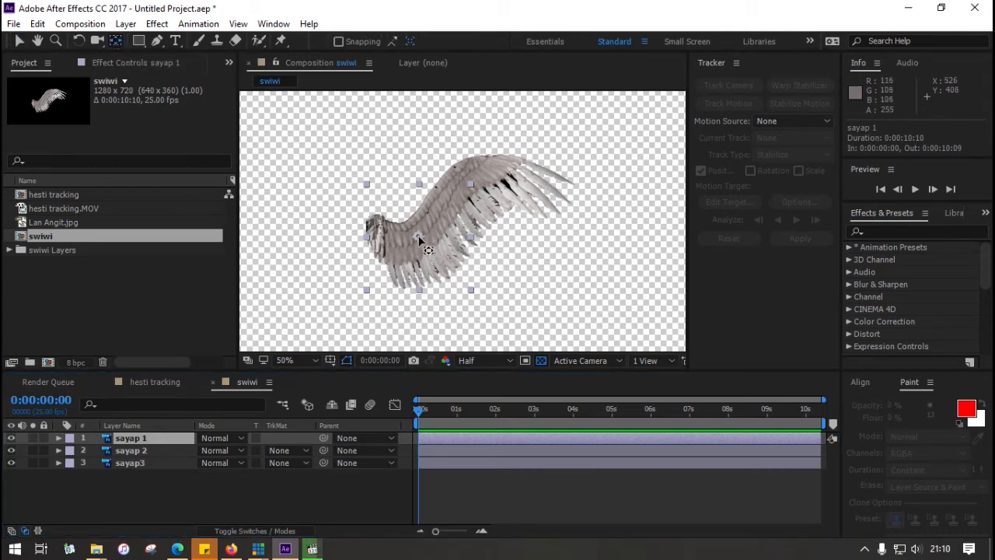
drag(418, 236, 375, 238)
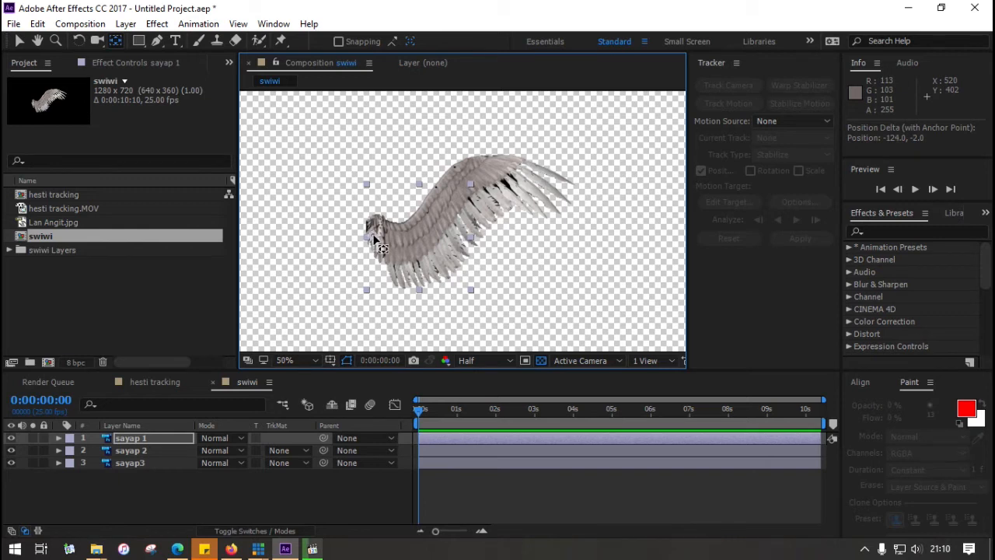
click(159, 450)
drag(470, 220, 408, 223)
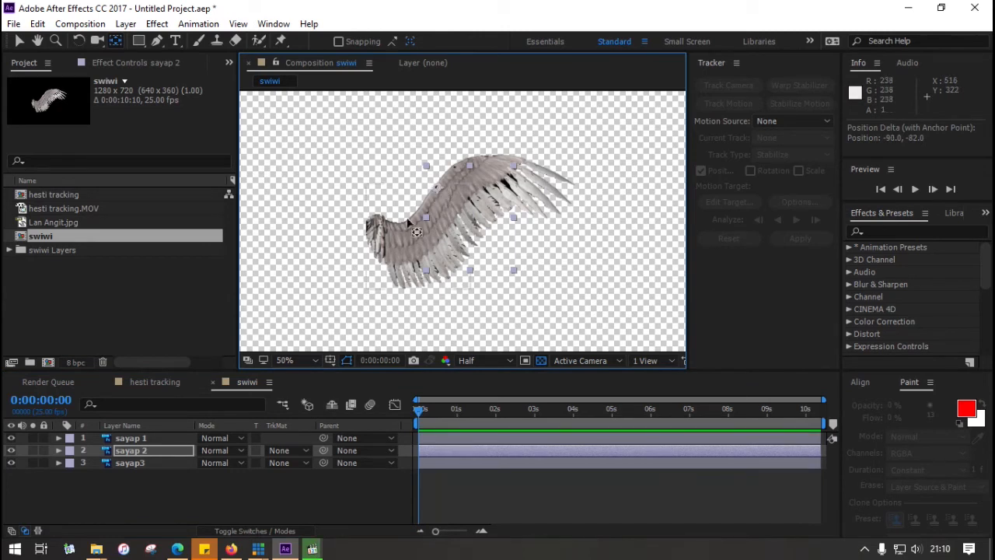
click(139, 462)
drag(521, 194, 457, 170)
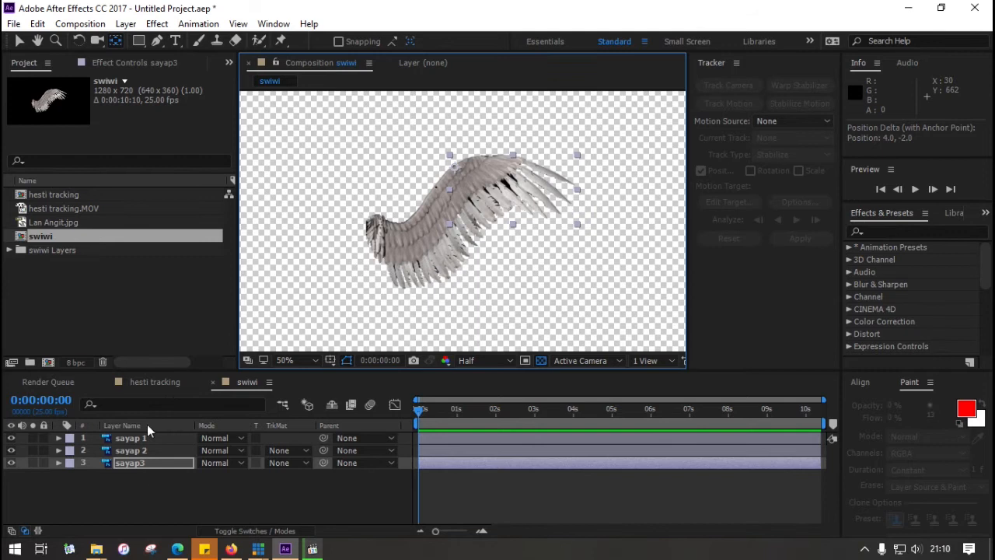
- Parent sayap 2 to sayap 1 and sayap3 to sayap 2, and add Rotation keyframes to all three layers at 0:00:00:00
drag(324, 450, 131, 443)
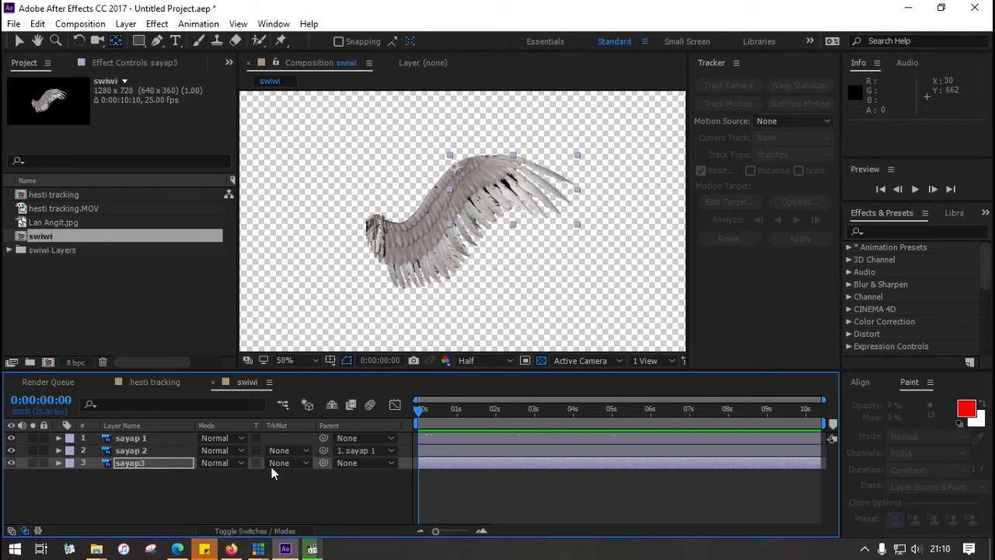
drag(324, 463, 143, 448)
drag(126, 487, 133, 433)
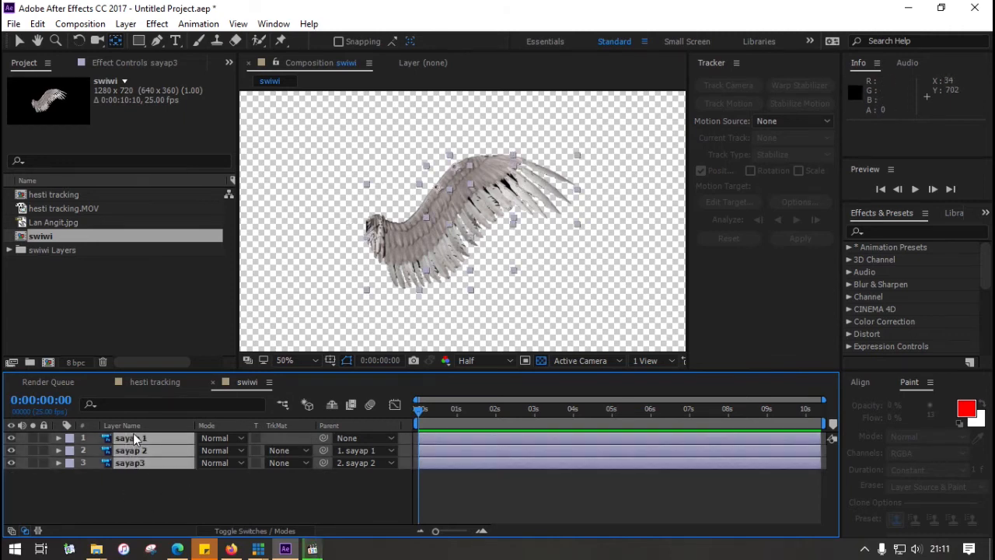
key(r)
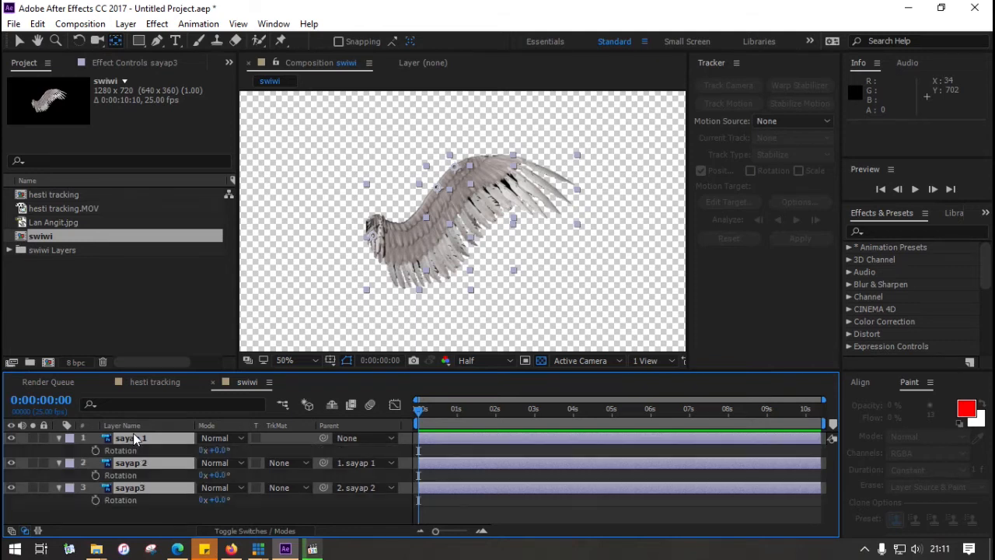
click(96, 451)
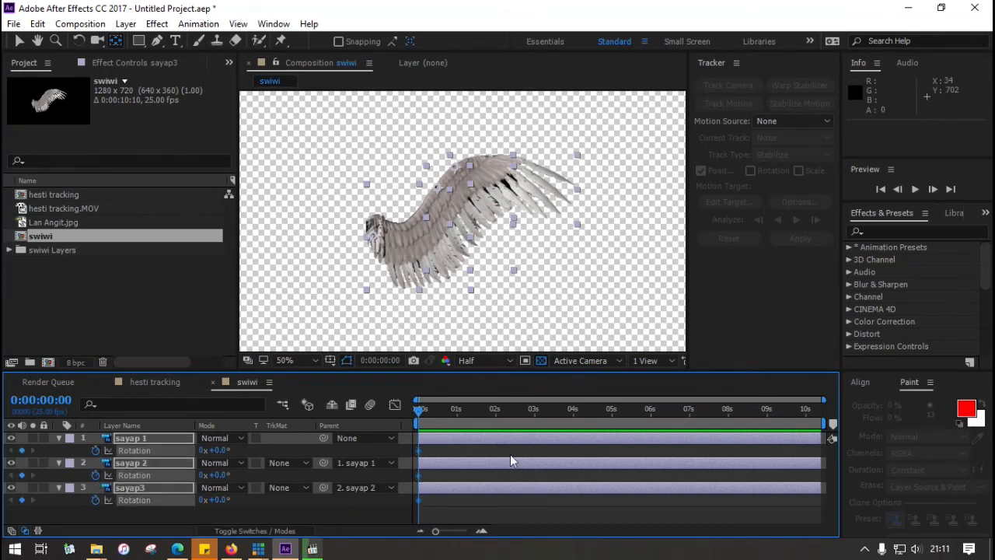
- At 0:00:01:00, keyframe Rotation at -16° for sayap 1 and -10° for both sayap 2 and sayap3
drag(419, 409, 458, 417)
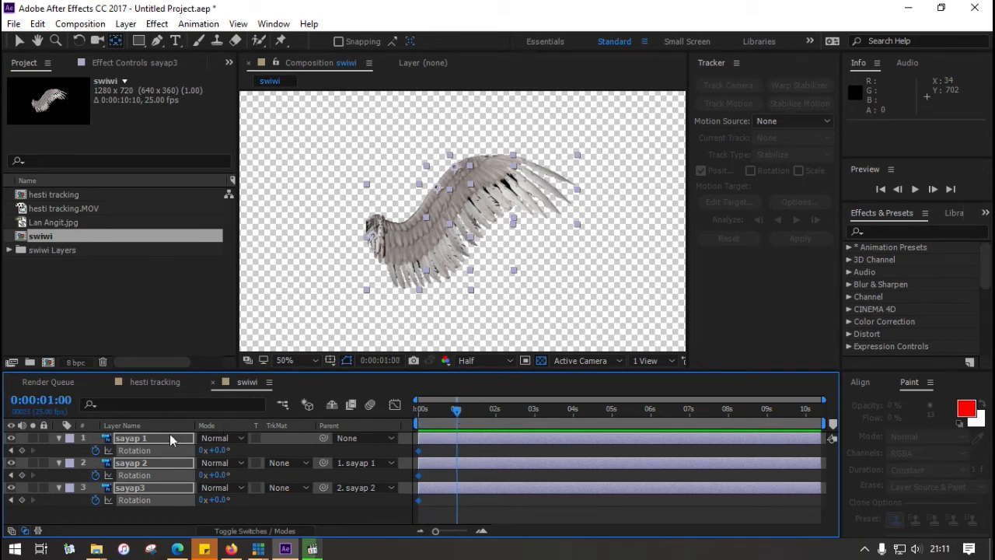
click(241, 449)
drag(216, 450, 210, 503)
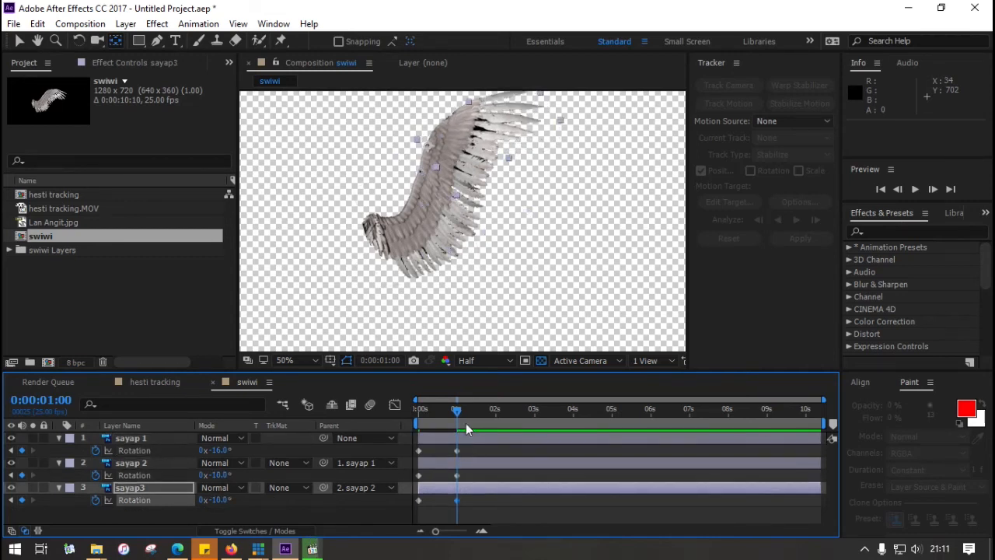
- Copy the 0° Rotation keyframes of sayap 1, sayap 2 and sayap3 from 0:00:00:00 to 0:00:02:00
drag(459, 412, 497, 416)
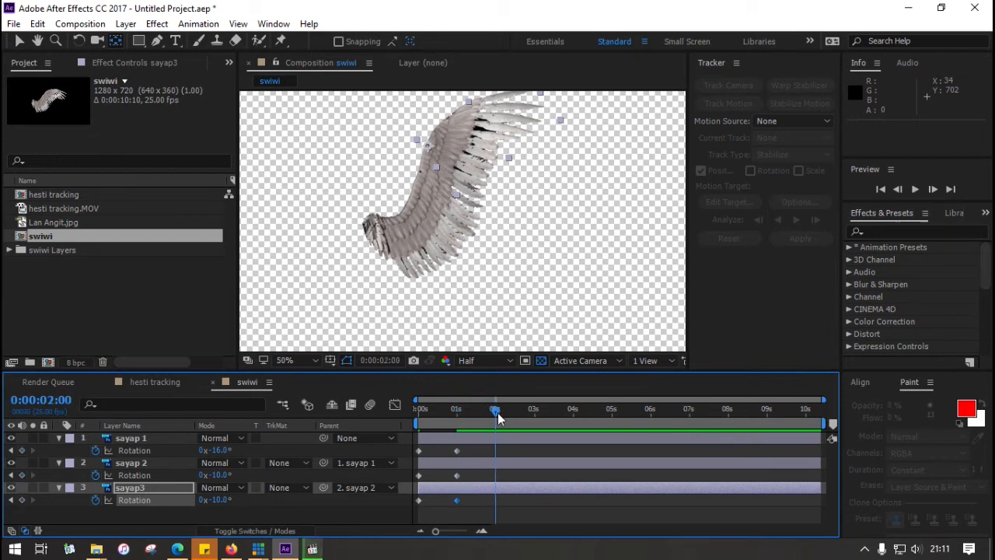
click(418, 451)
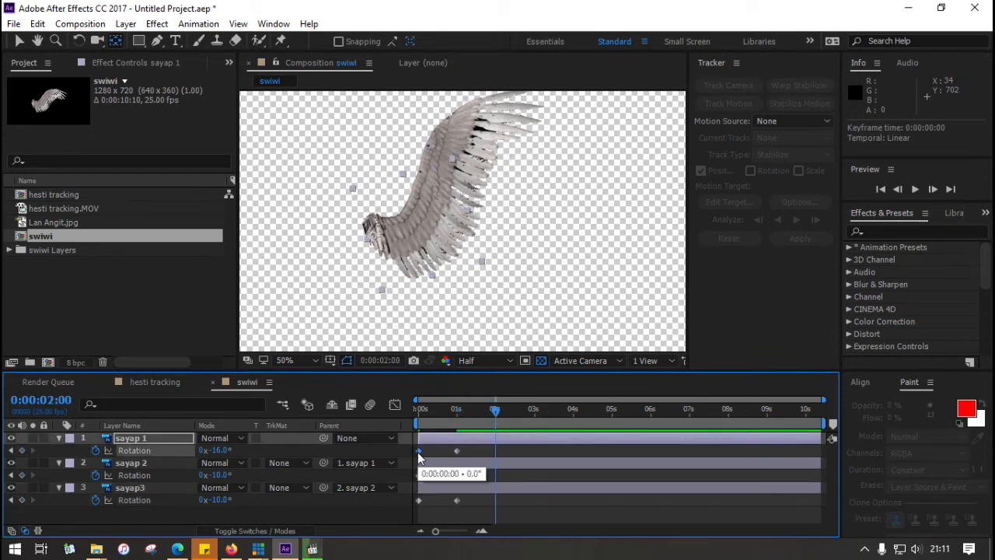
key(ctrl+c)
key(ctrl+v)
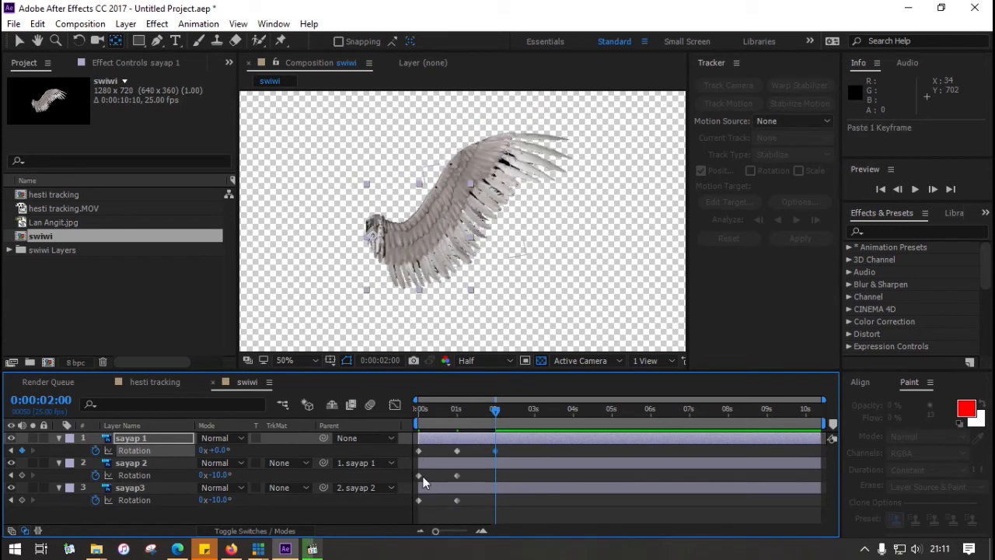
click(419, 476)
key(ctrl+v)
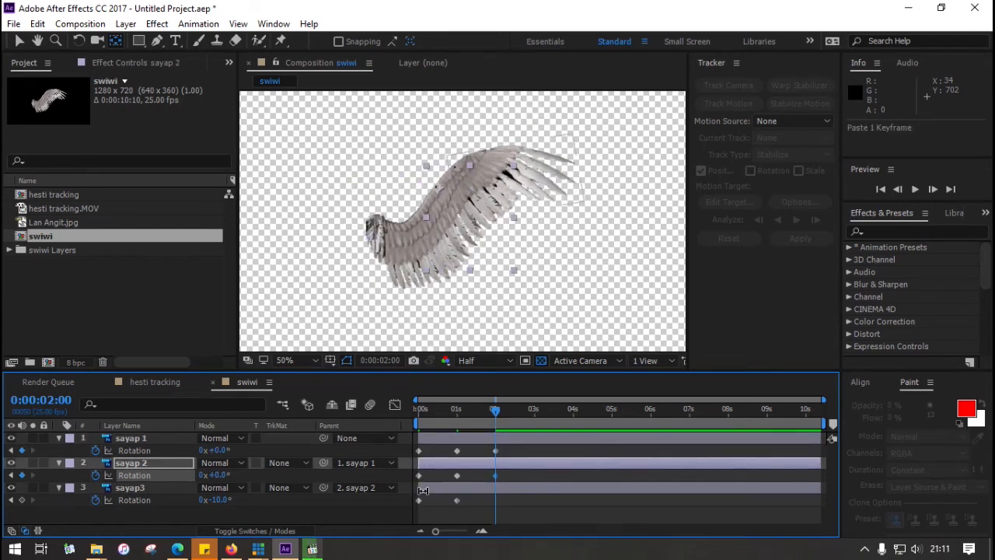
click(418, 500)
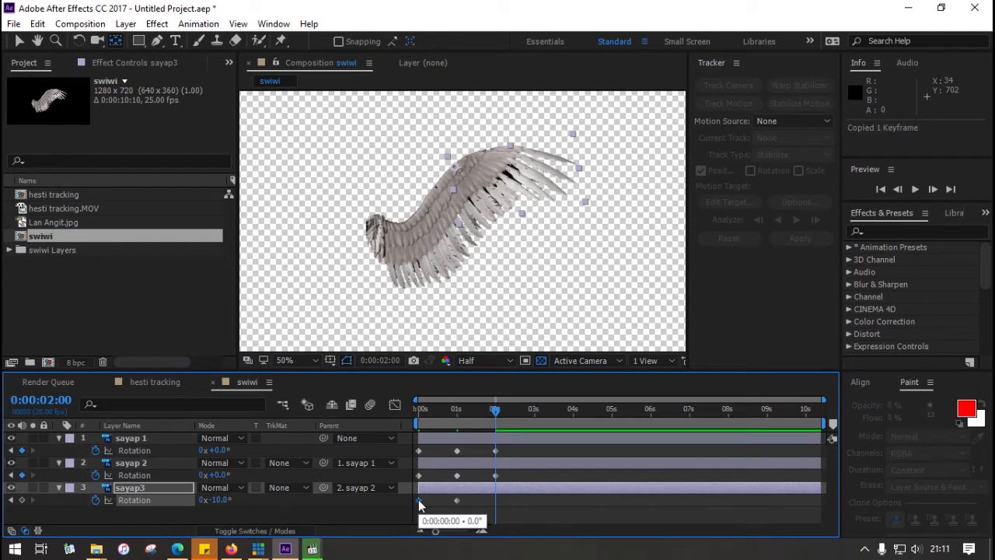
key(ctrl+v)
- Copy the 0:00:01:00 Rotation keyframes of sayap 1 (-16°), sayap 2 and sayap3 (both -10°) to 0:00:03:00
drag(497, 411, 536, 412)
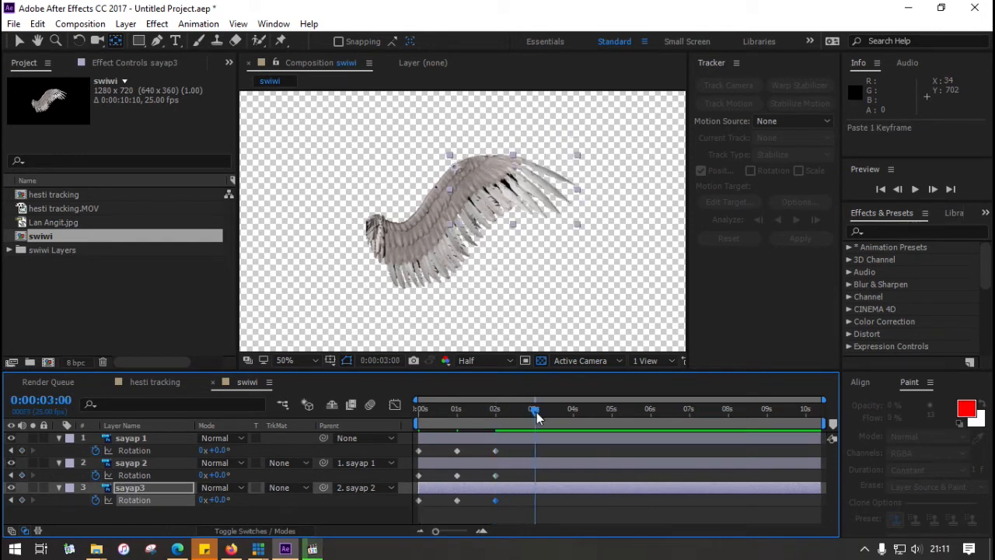
click(457, 451)
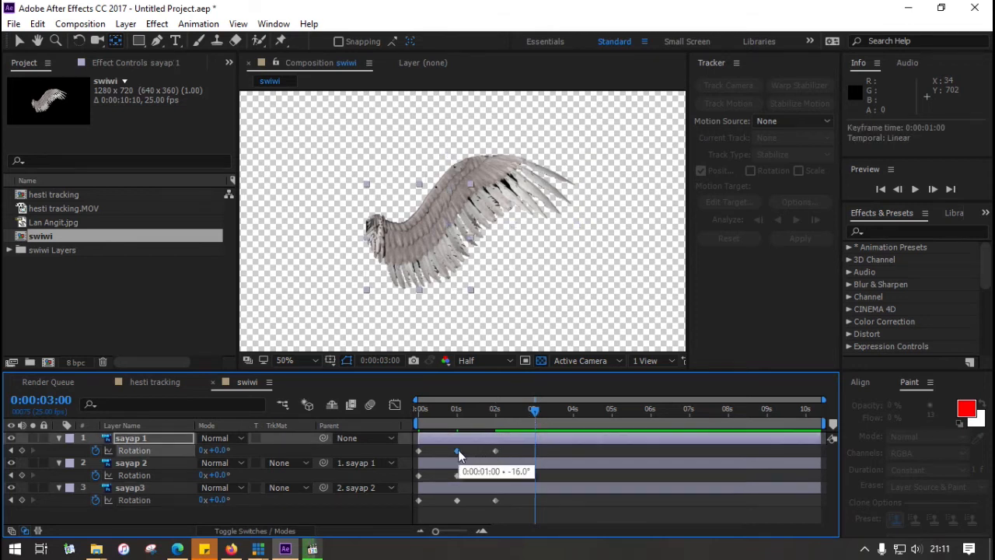
key(ctrl+v)
click(458, 476)
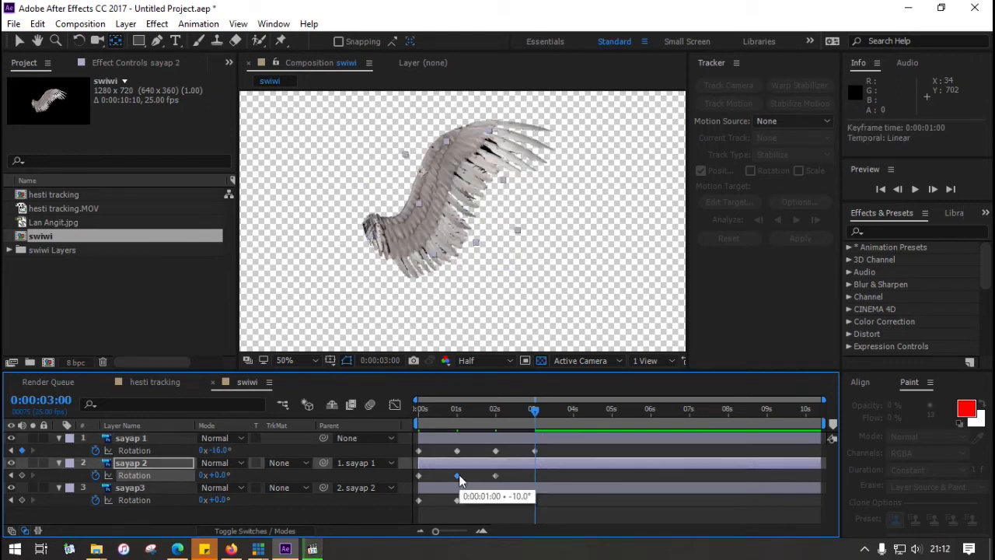
key(ctrl+c)
key(ctrl+v)
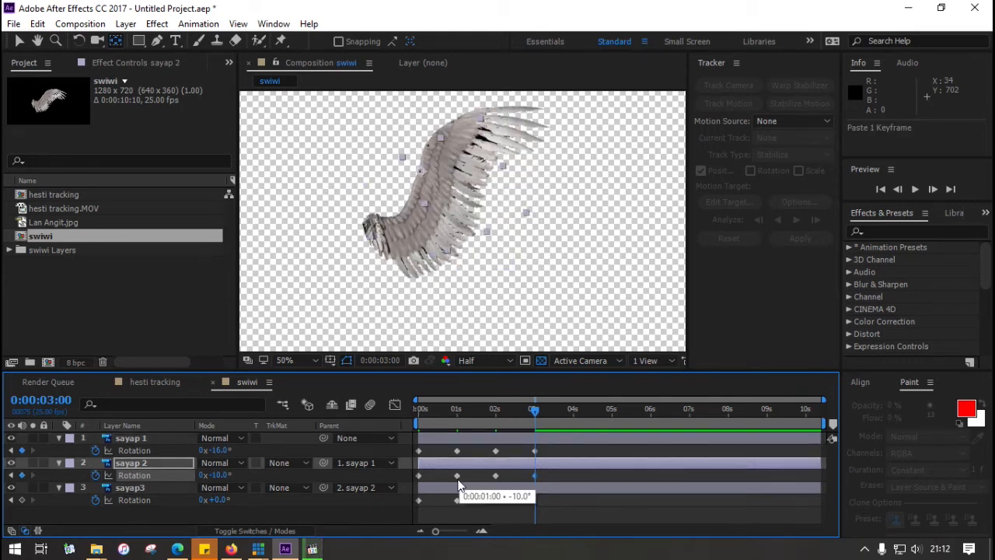
click(458, 500)
key(ctrl+c)
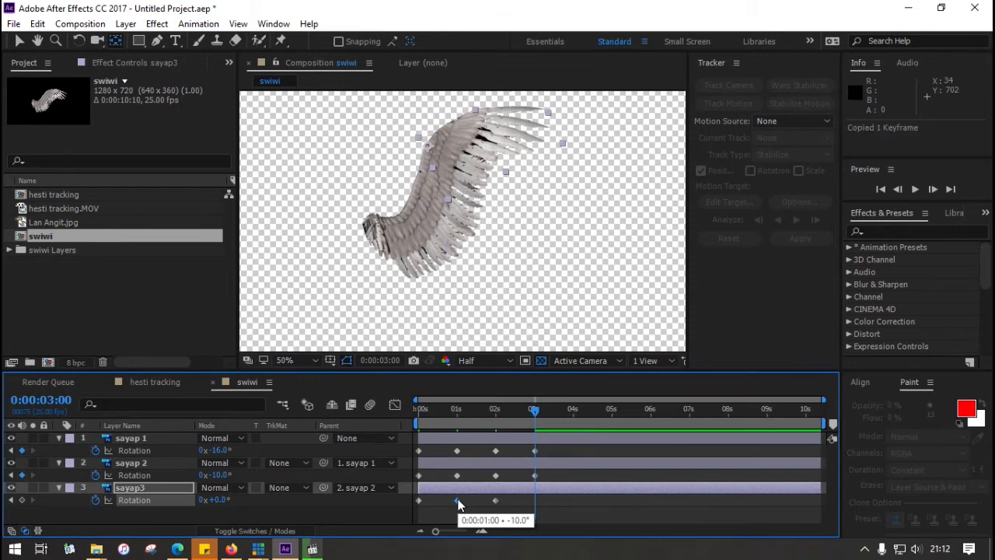
key(ctrl+v)
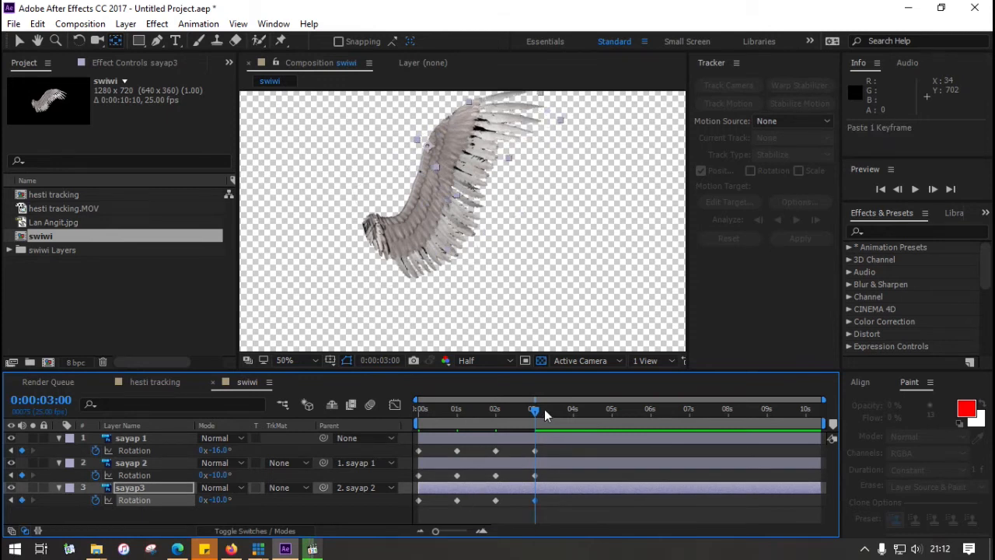
- Copy sayap 1's four Rotation keyframes from the first three seconds and paste them starting at 0:00:04:00
drag(538, 420, 576, 424)
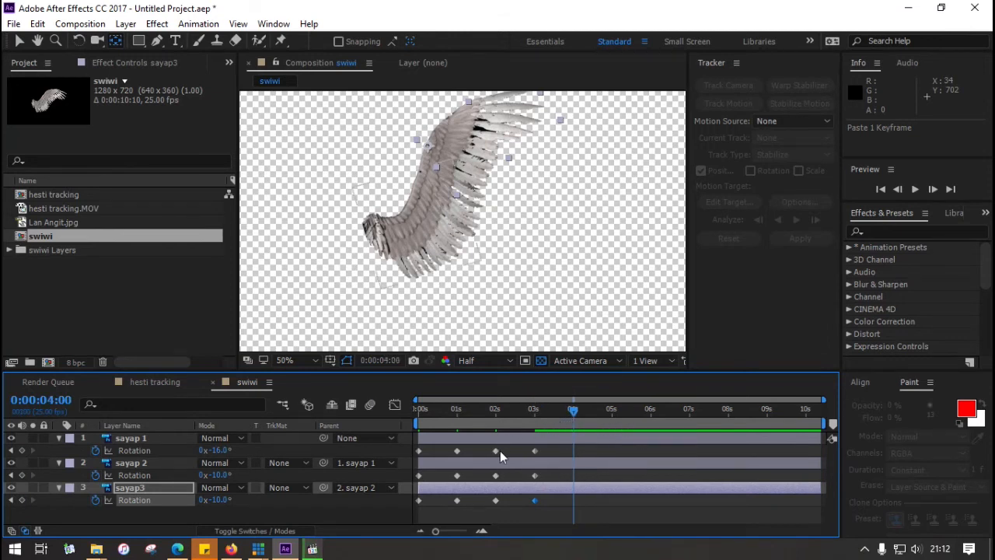
mouse_move(495, 450)
drag(545, 449, 520, 451)
drag(417, 458, 416, 457)
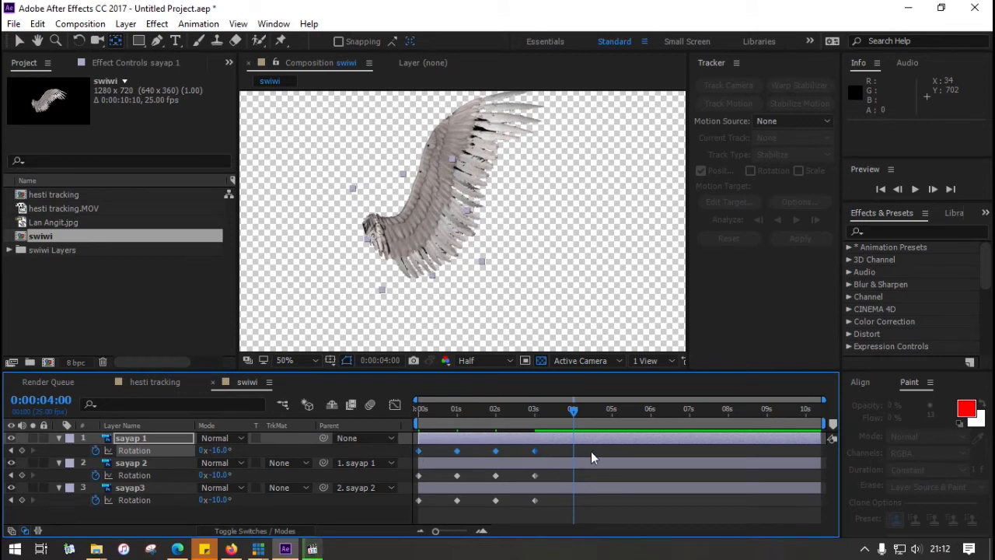
key(ctrl+c)
click(528, 455)
drag(419, 452, 441, 458)
key(ctrl+z)
drag(545, 448, 414, 456)
key(ctrl+v)
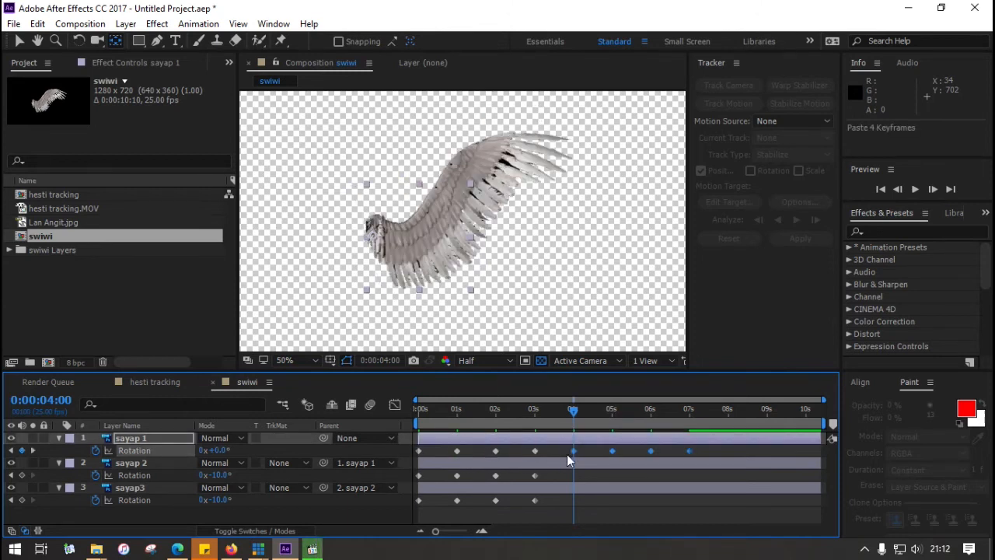
- Paste the copied Rotation keyframes onto sayap 1 again, starting at 0:00:08:00
drag(573, 409, 624, 420)
drag(667, 416, 685, 416)
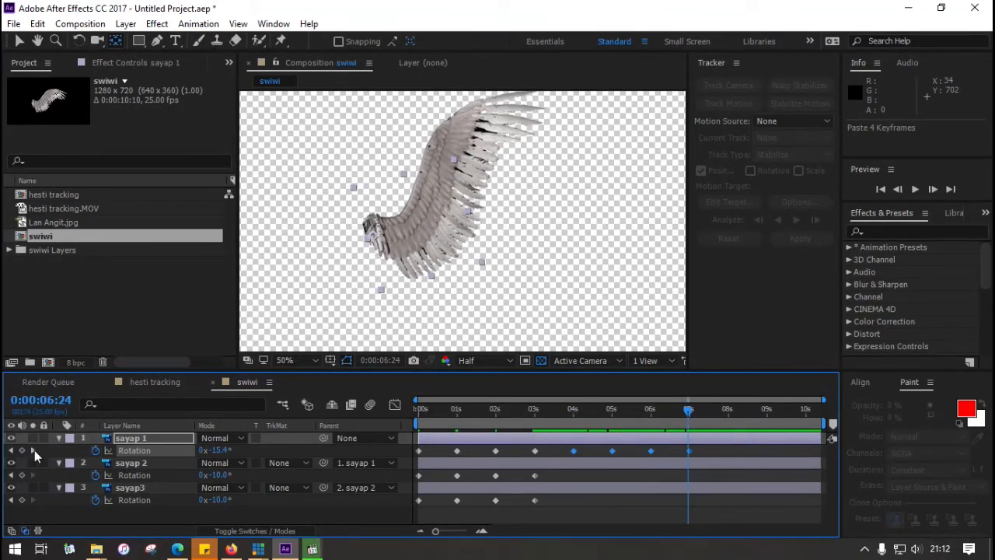
click(34, 450)
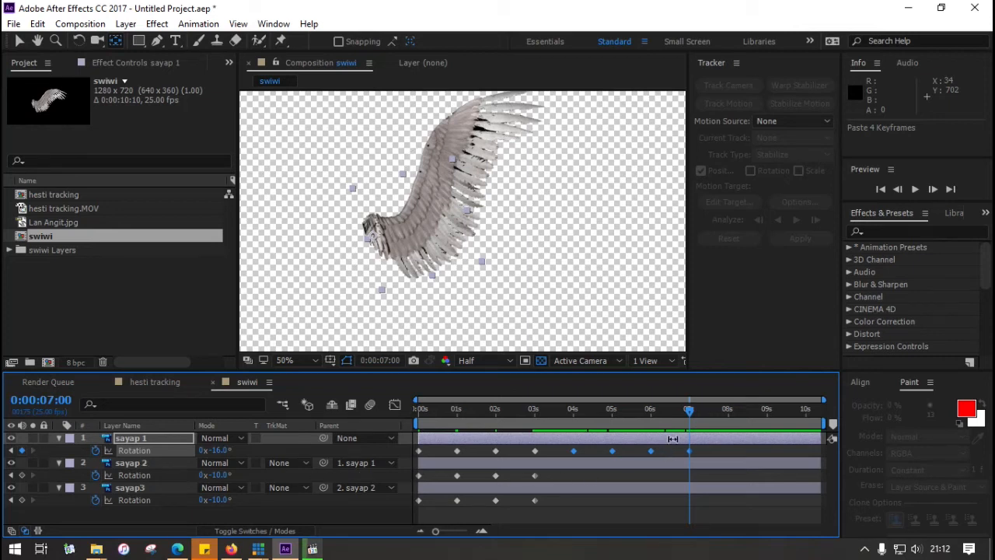
drag(728, 412, 731, 418)
key(ctrl+v)
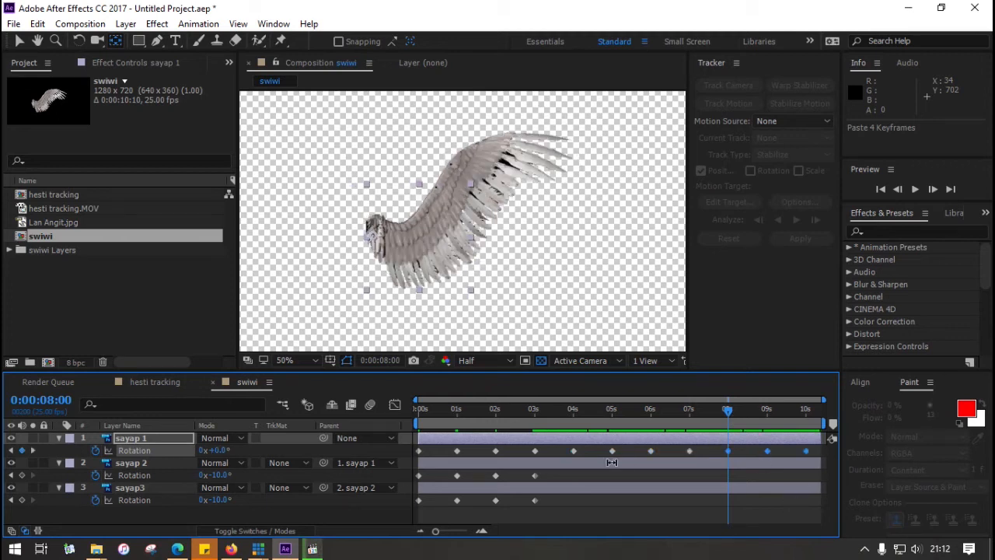
- Copy sayap 2's four Rotation keyframes and paste them starting at 0:00:04:00 and again at 0:00:08:00
click(577, 415)
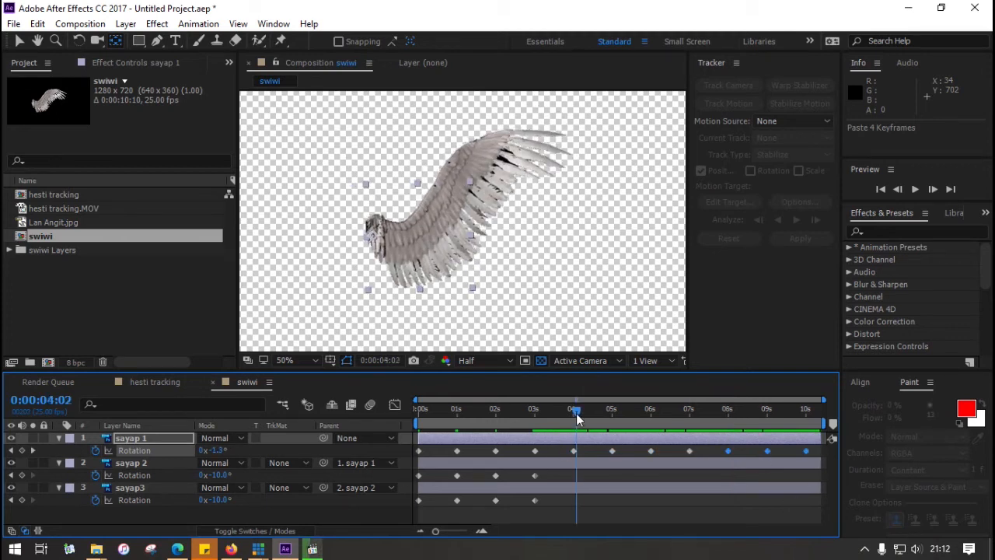
click(11, 451)
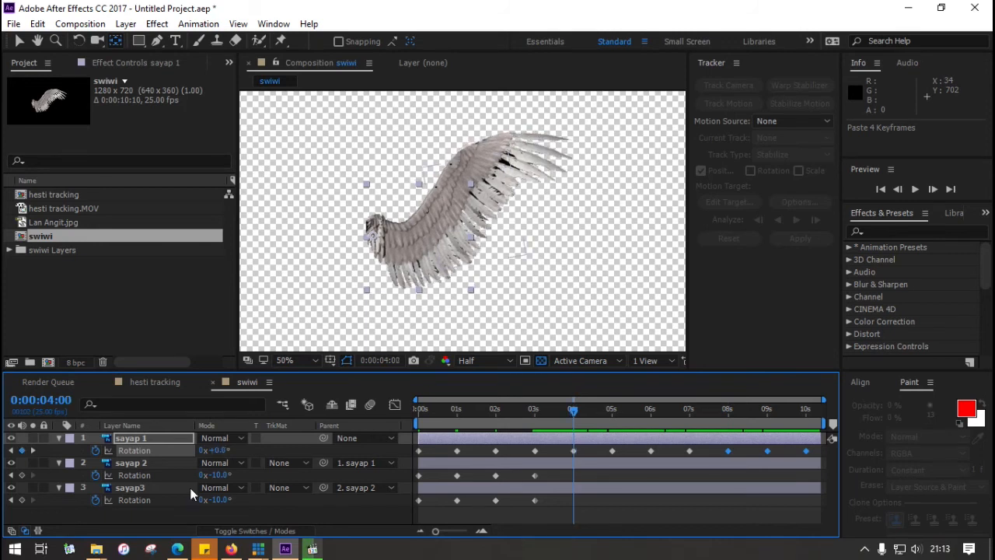
click(530, 477)
drag(531, 476, 396, 479)
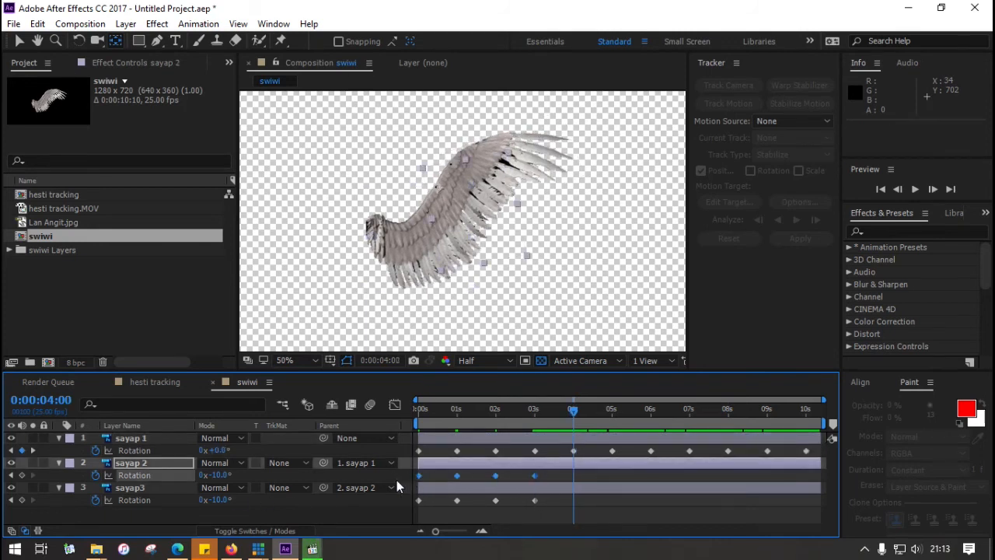
key(ctrl+c)
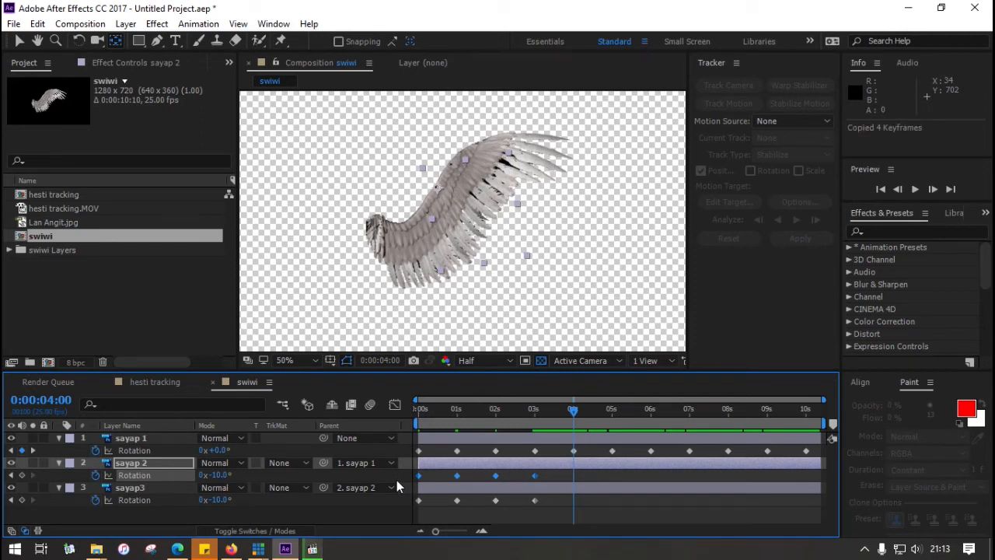
key(ctrl+v)
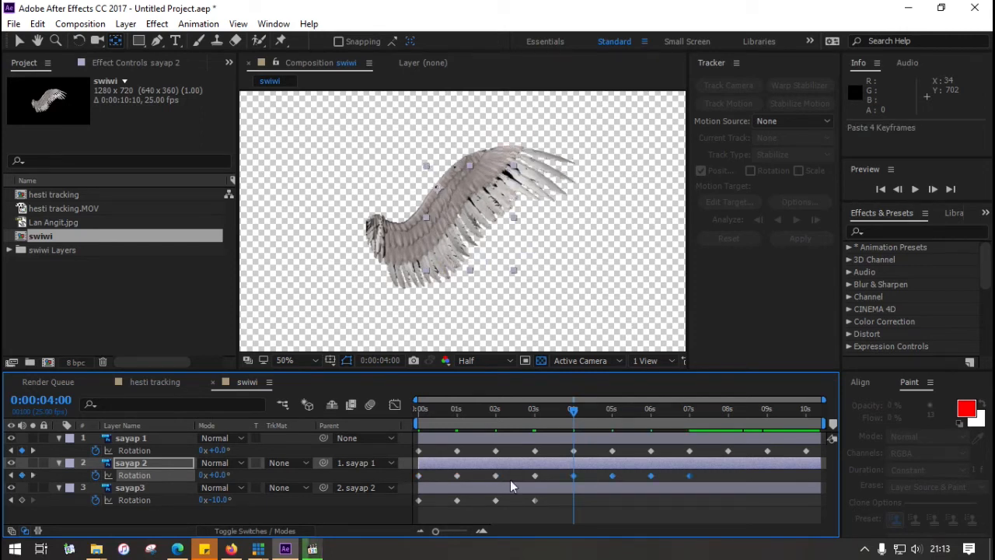
click(728, 411)
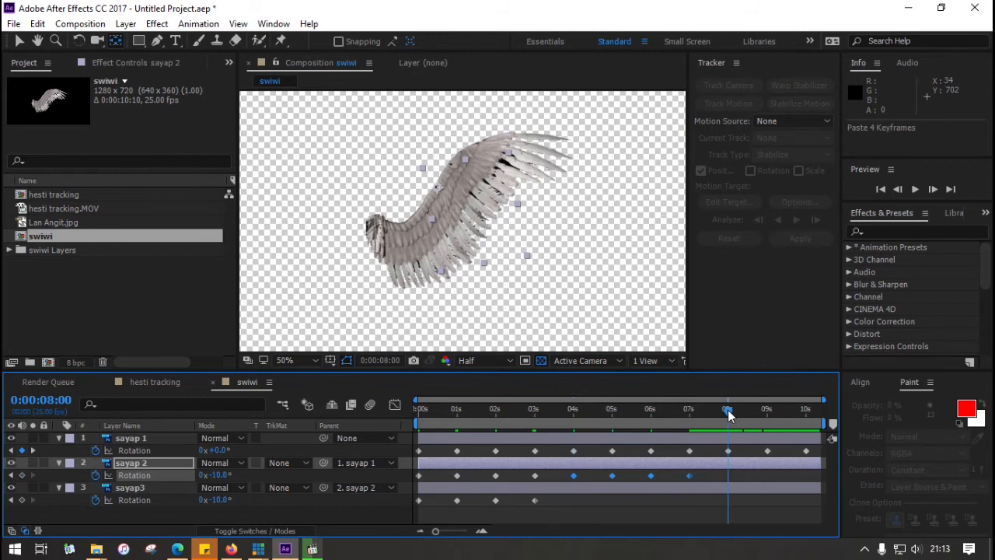
key(ctrl+v)
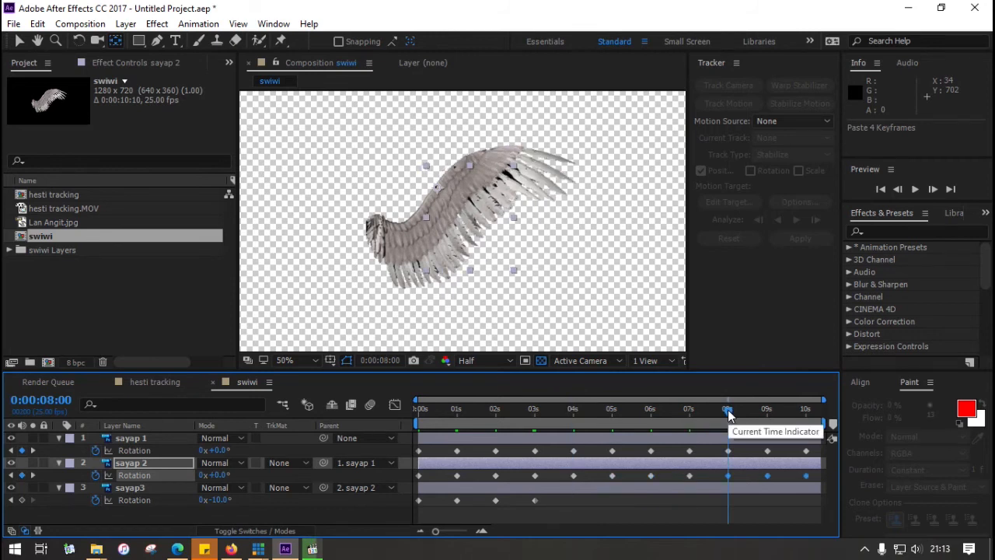
- Copy sayap3's four Rotation keyframes and paste them starting at 0:00:04:00 and again at 0:00:08:00
click(690, 421)
drag(689, 420, 410, 423)
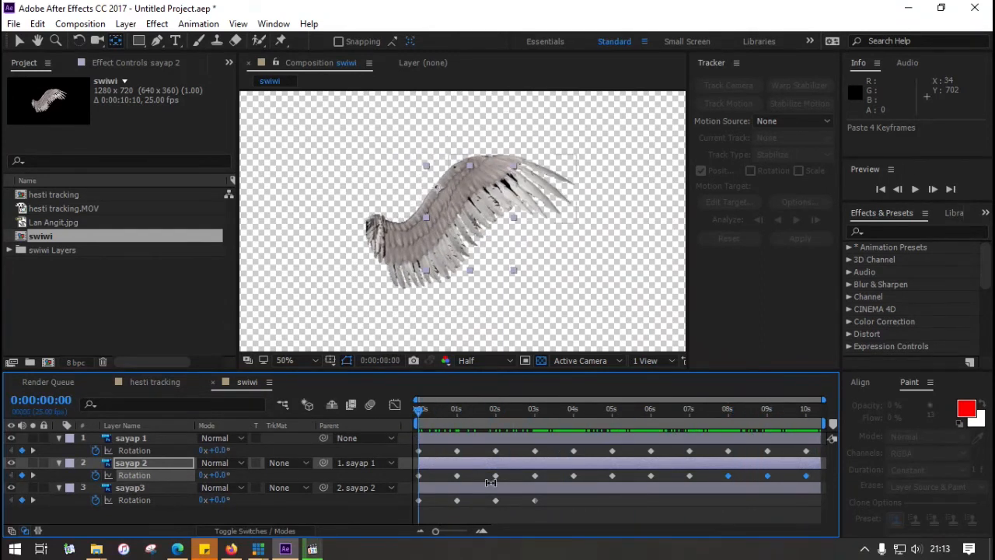
click(559, 501)
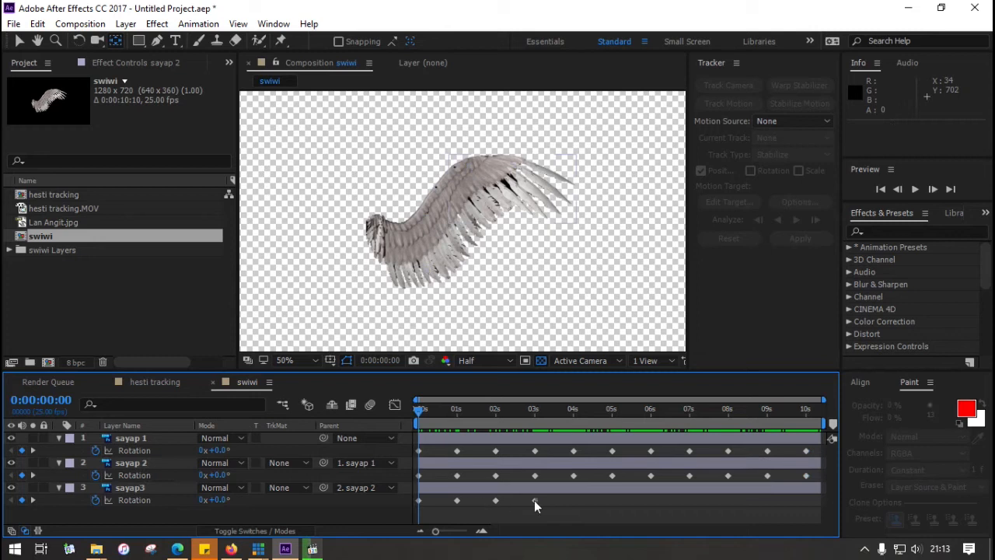
drag(514, 510, 407, 504)
key(ctrl+c)
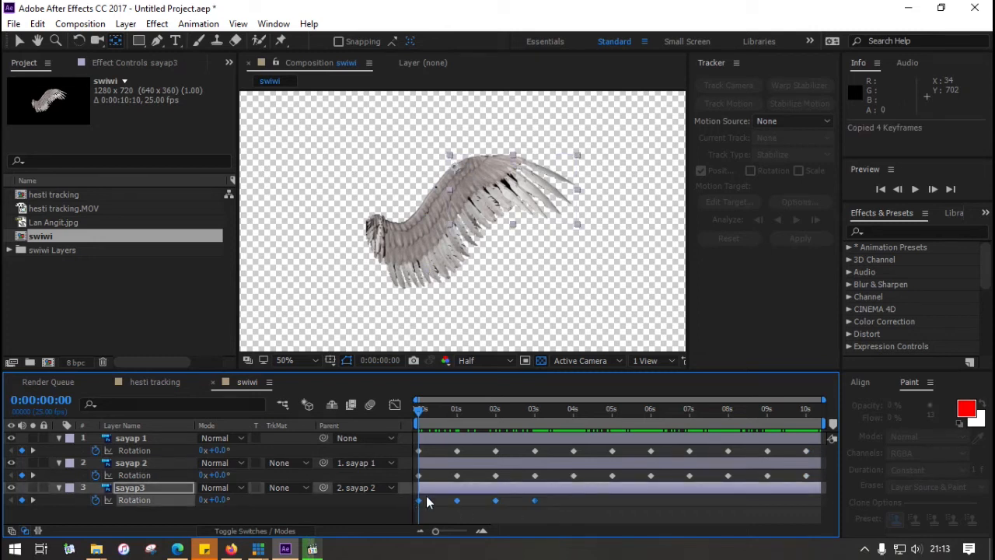
drag(433, 422, 577, 426)
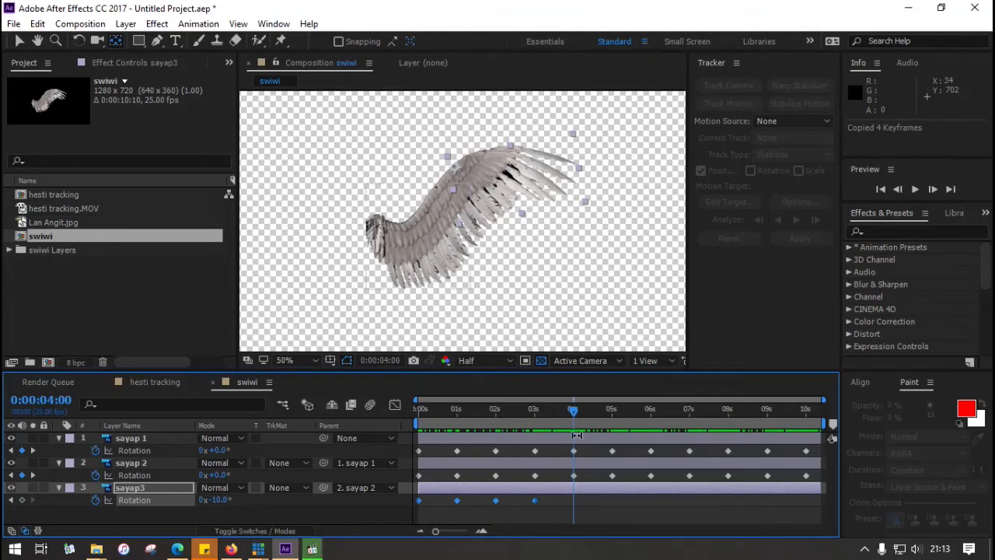
key(ctrl+v)
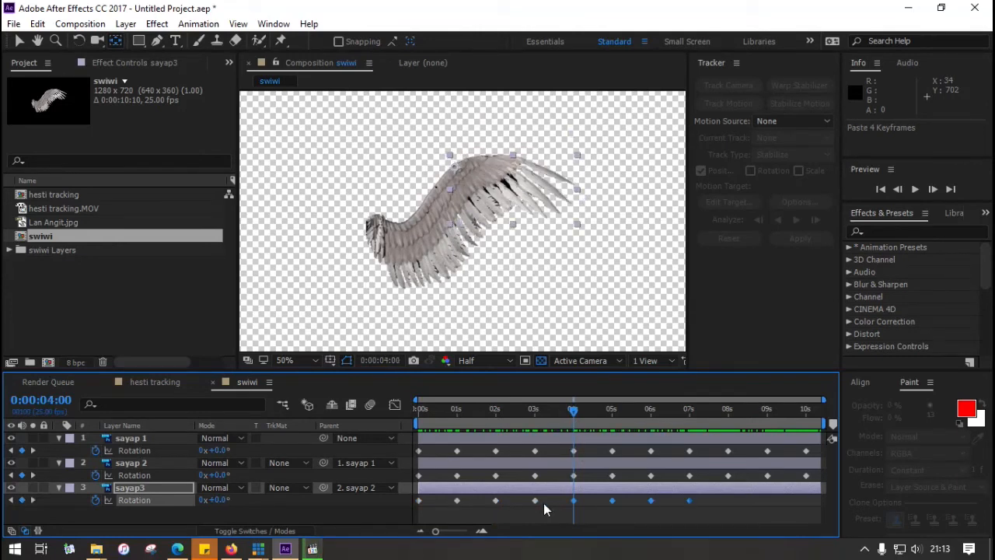
drag(575, 418, 728, 430)
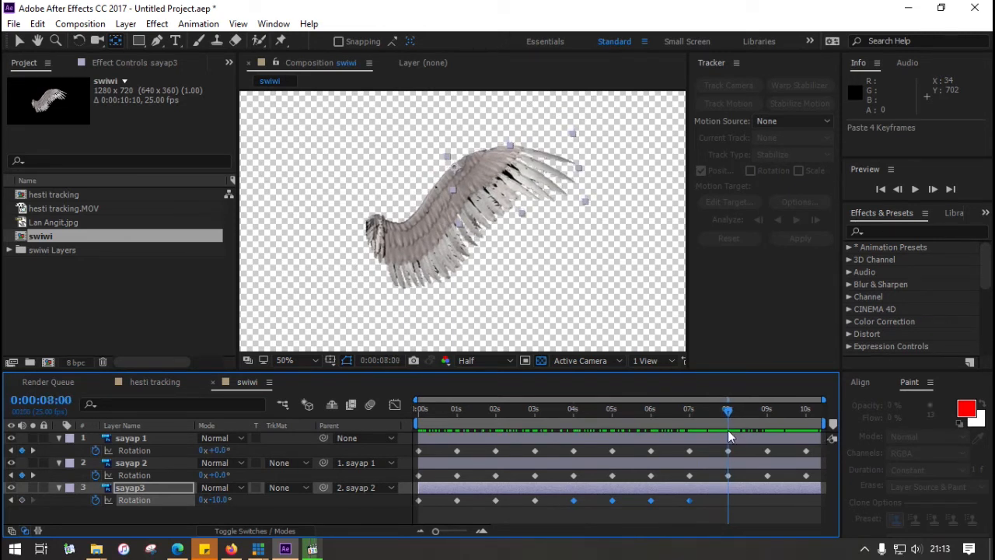
key(ctrl+v)
- Preview the wing flapping animation from the start of the swiwi composition
key(Home)
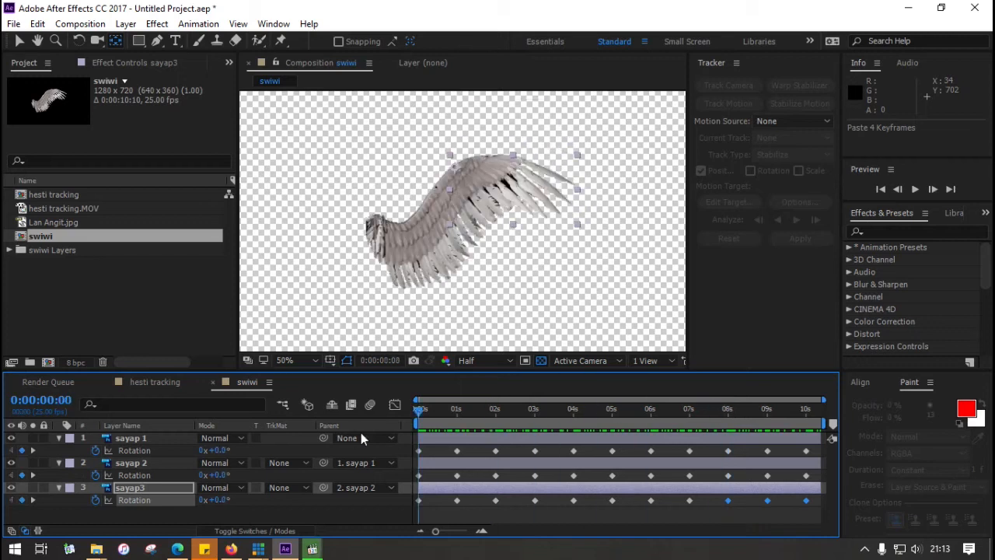
key(space)
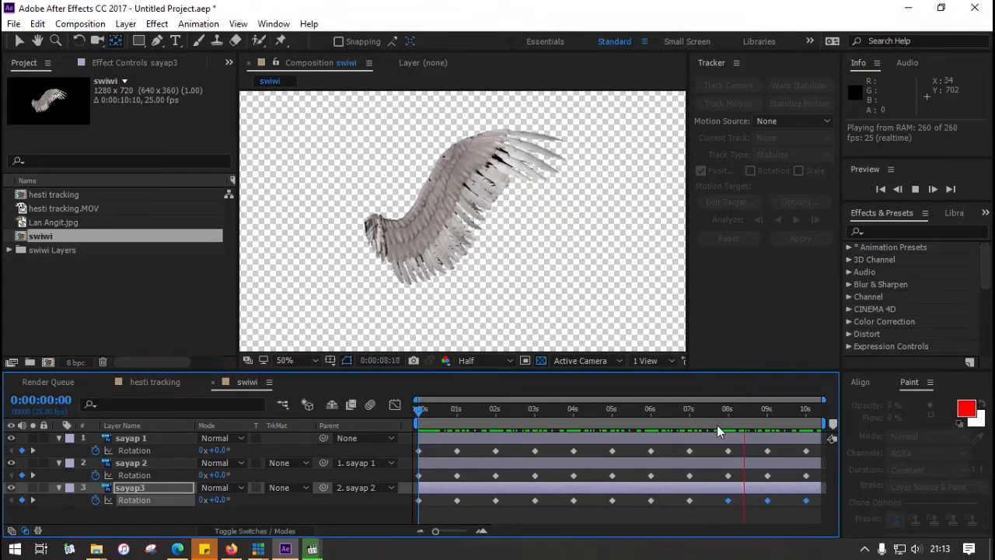
key(space)
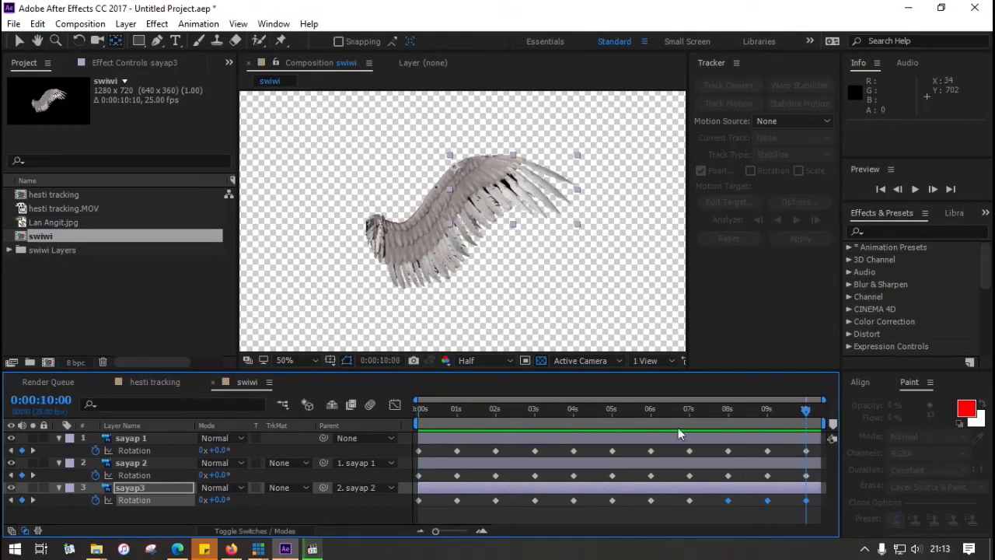
- Start a motion track on the hesti tracking.MOV layer in the hesti tracking composition, with Position, Rotation and Scale enabled
click(143, 384)
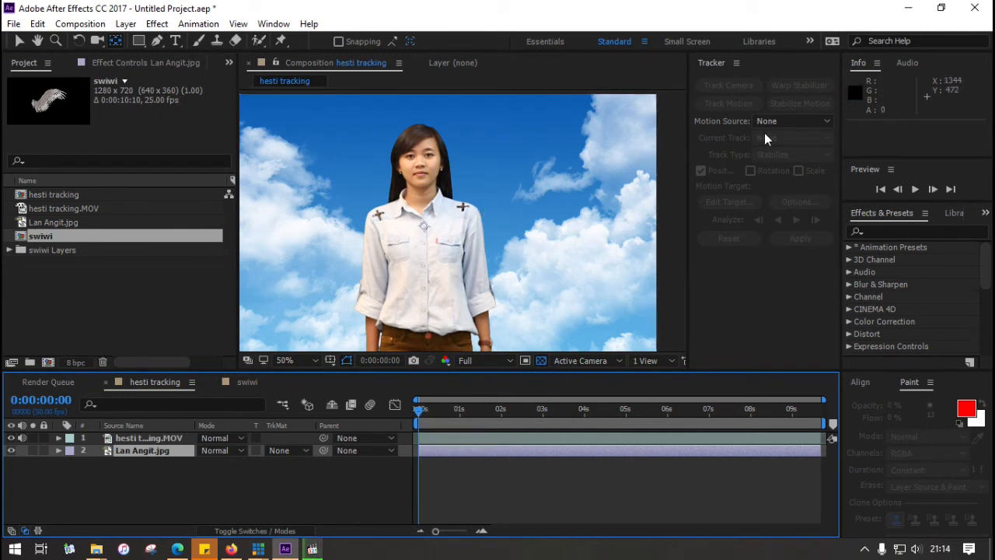
click(157, 437)
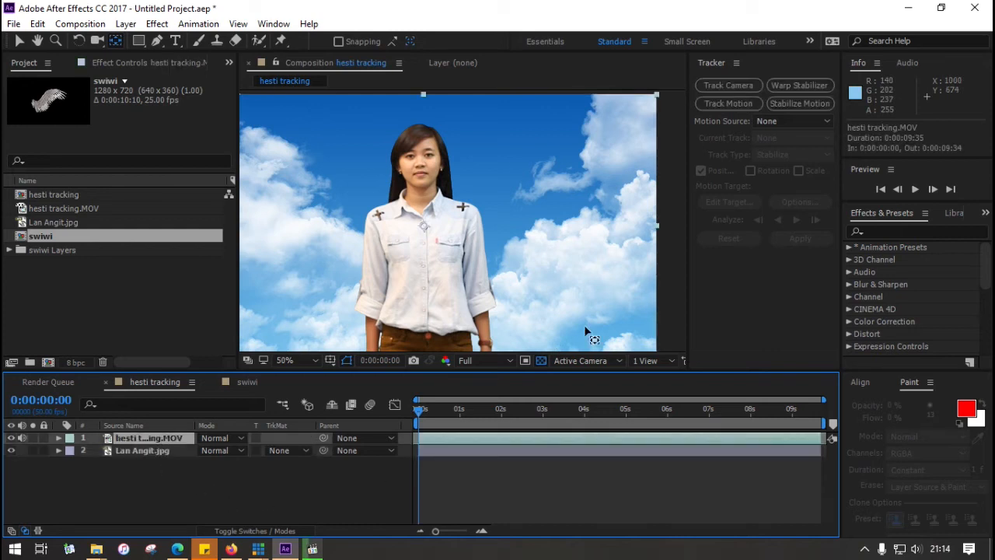
click(722, 105)
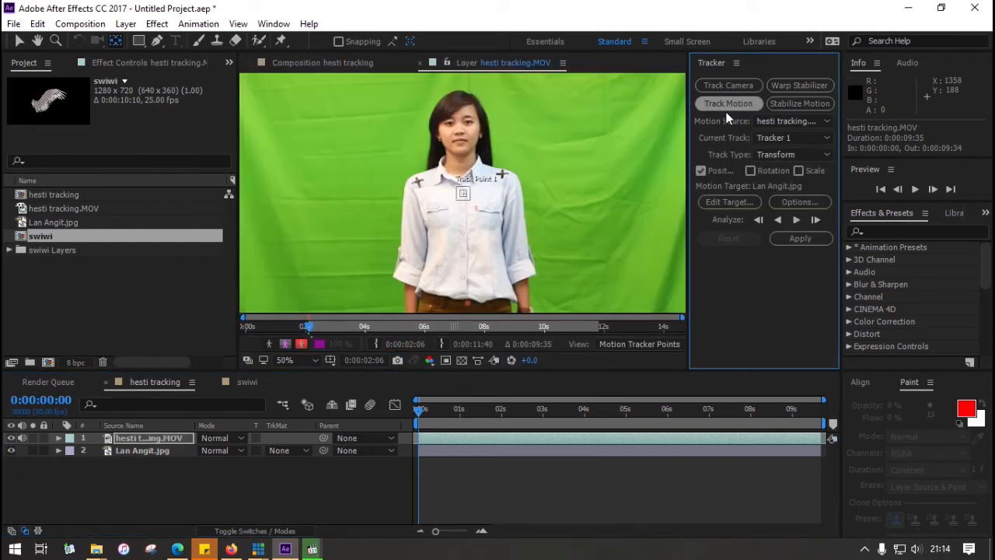
click(750, 171)
click(797, 171)
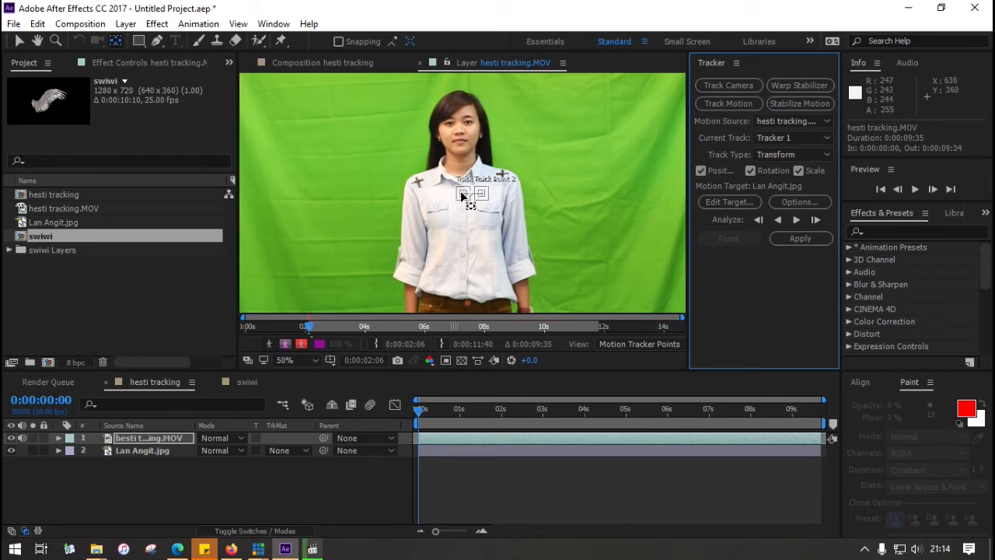
- Place Track Point 1 and Track Point 2 over the two cross markers on the woman's shoulders, enlarging Track Point 2's region
scroll(462, 196, up, 2)
drag(456, 194, 395, 193)
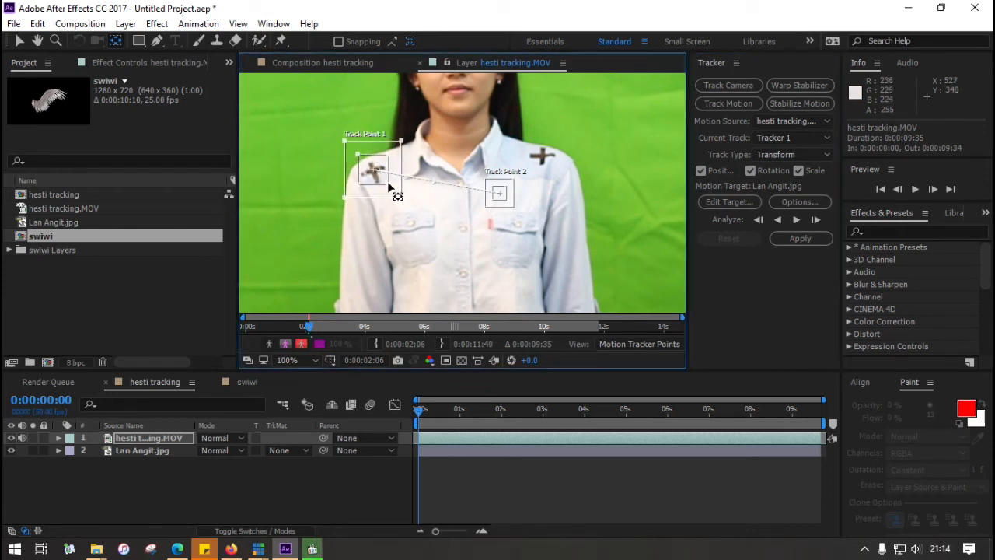
drag(502, 190, 544, 159)
click(559, 173)
drag(556, 171, 569, 183)
key(comma)
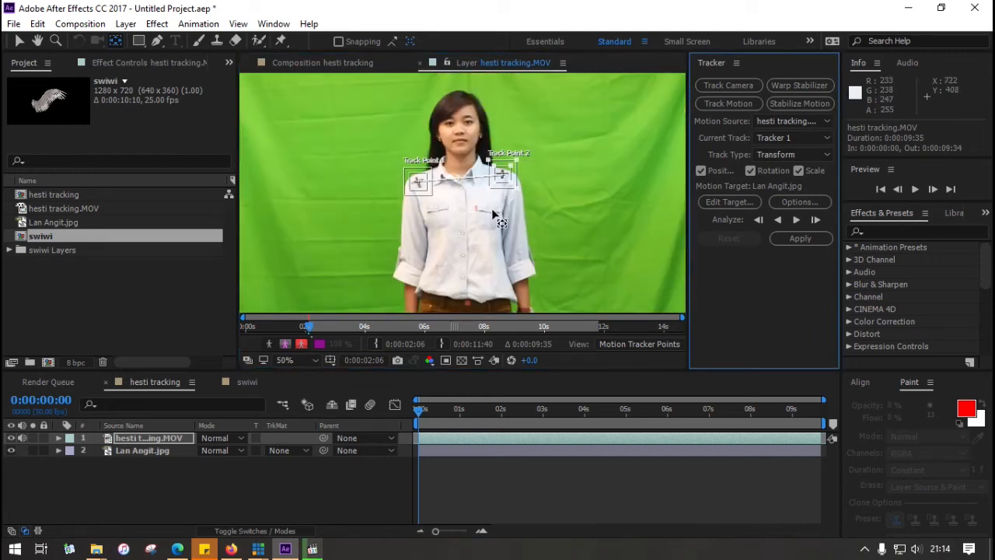
click(294, 358)
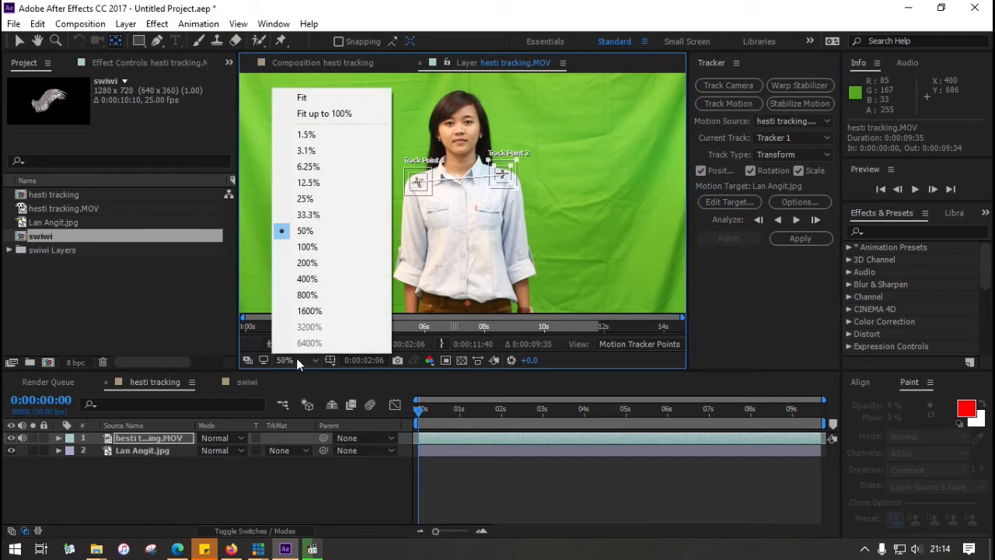
click(317, 99)
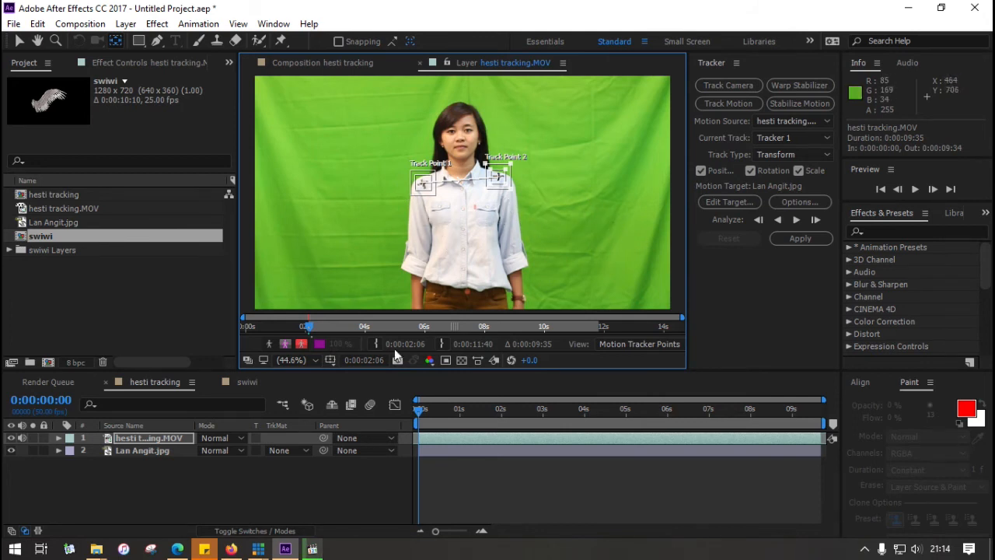
right_click(171, 475)
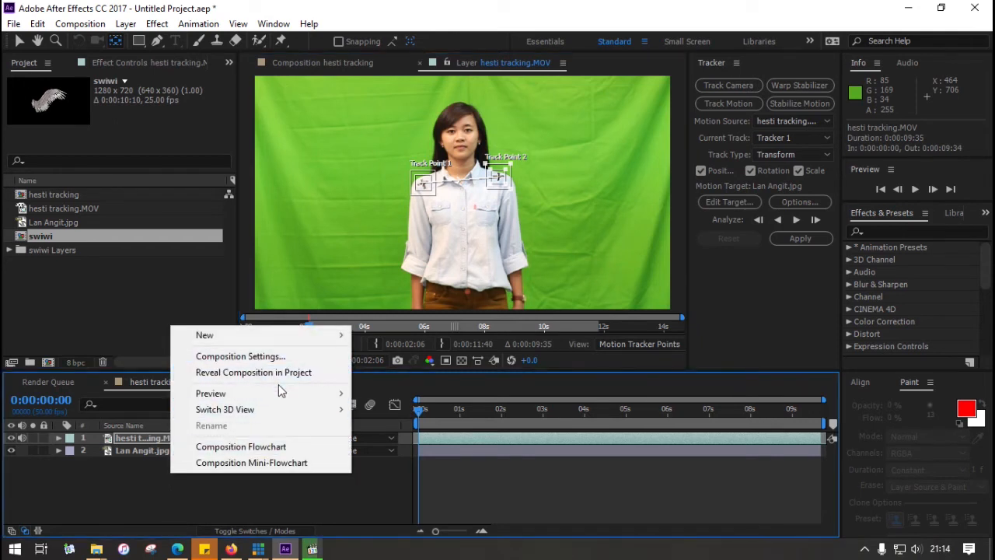
mouse_move(301, 341)
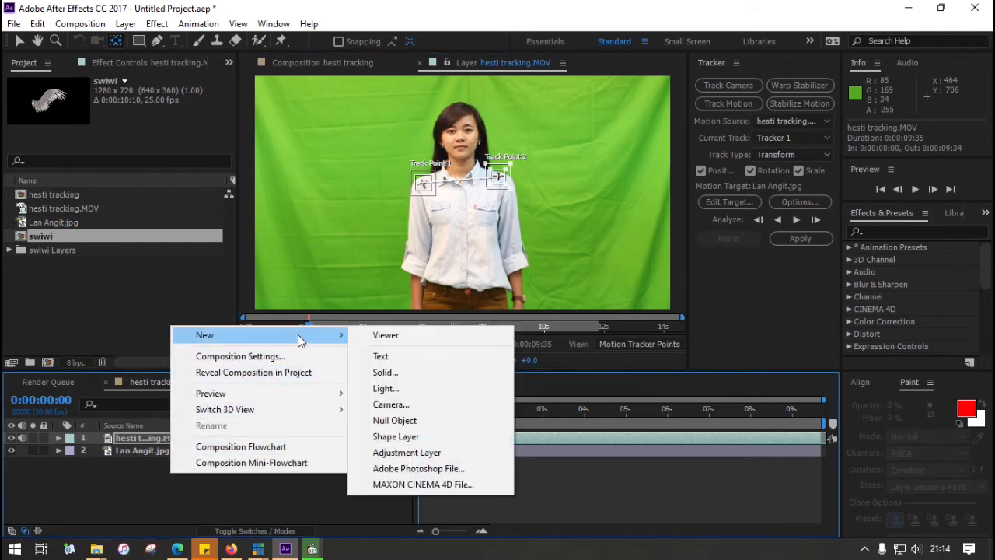
click(418, 377)
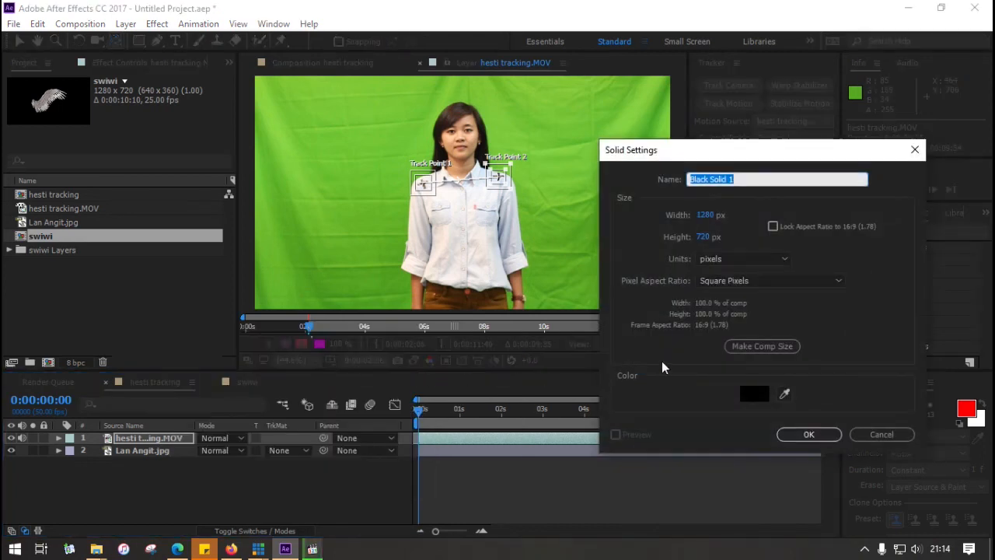
click(855, 435)
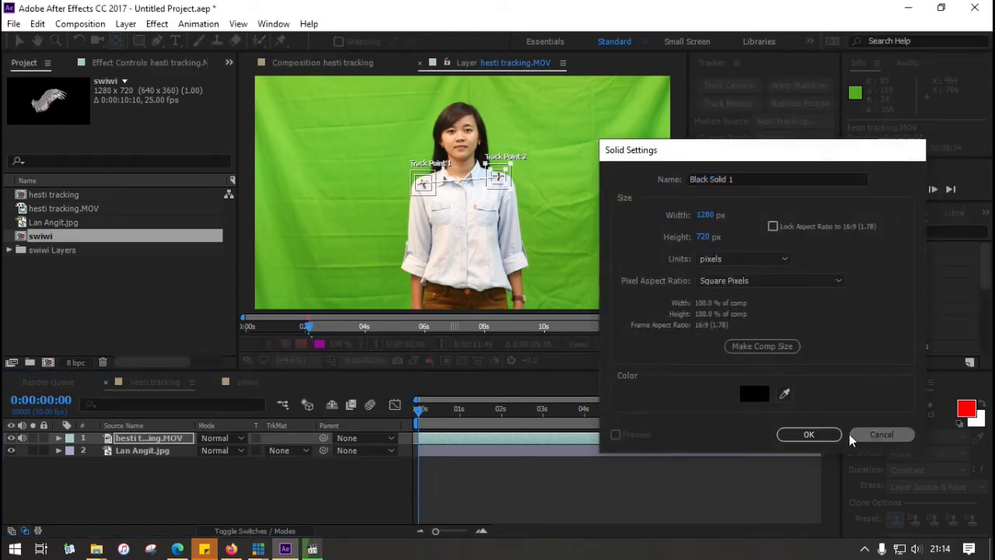
- Add a null object to the hesti tracking composition and set it as the tracker's motion target
right_click(250, 488)
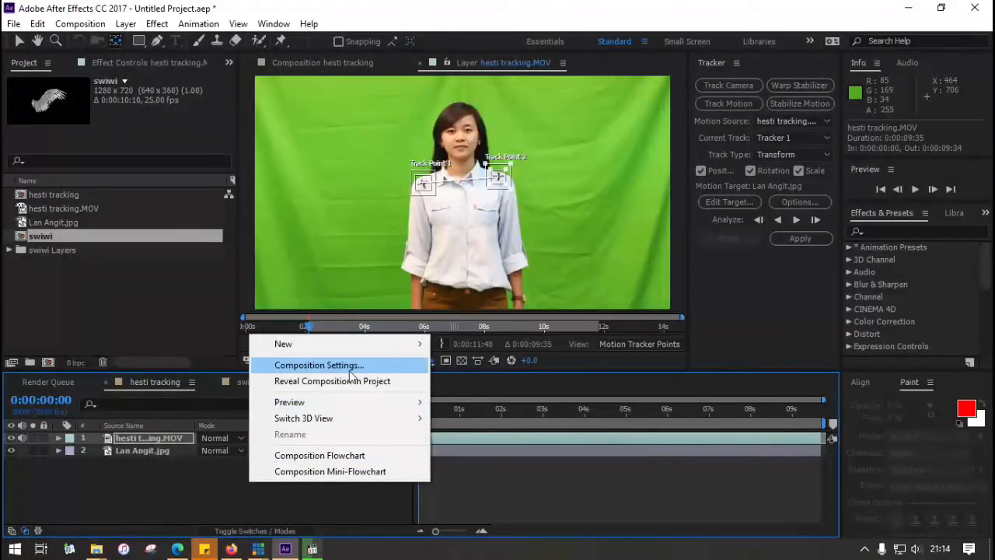
mouse_move(347, 351)
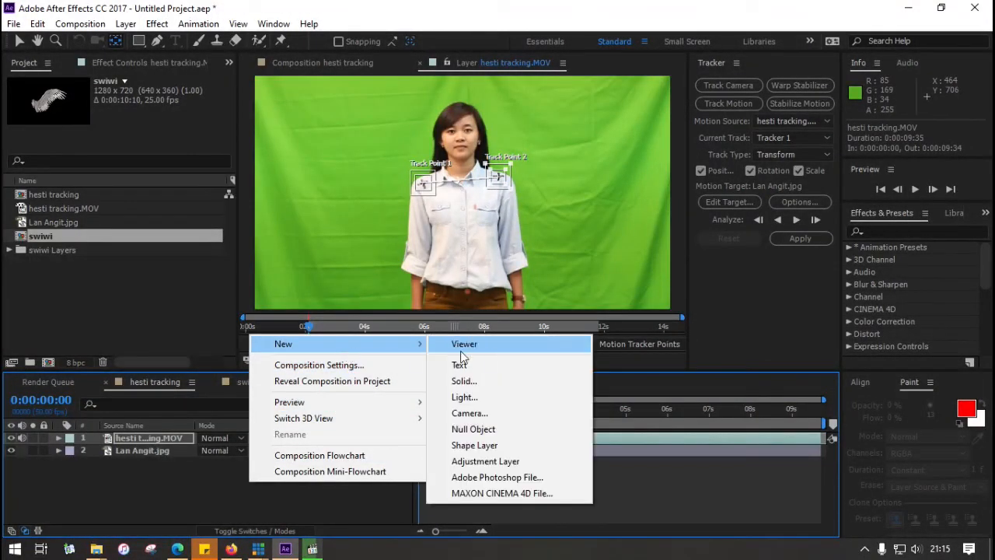
click(521, 437)
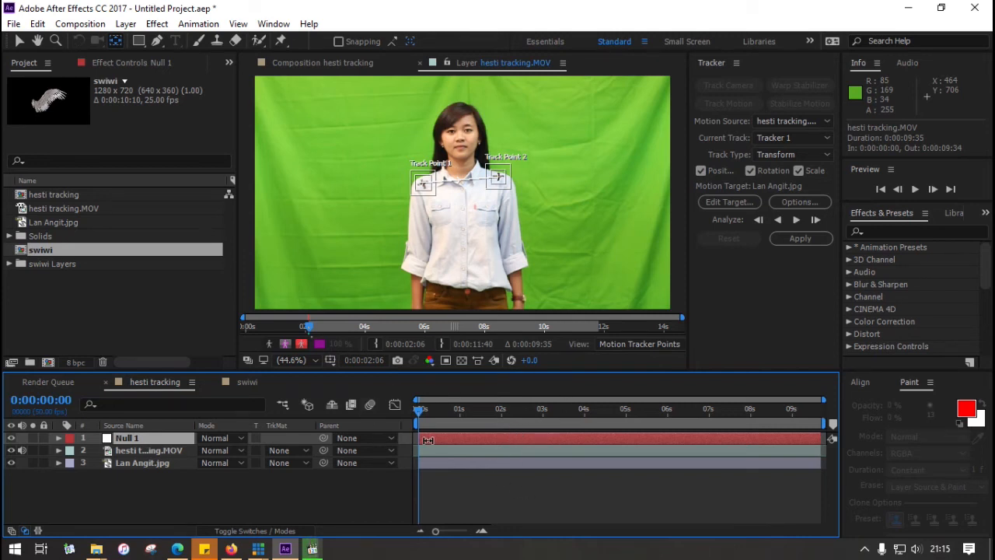
click(725, 202)
click(473, 236)
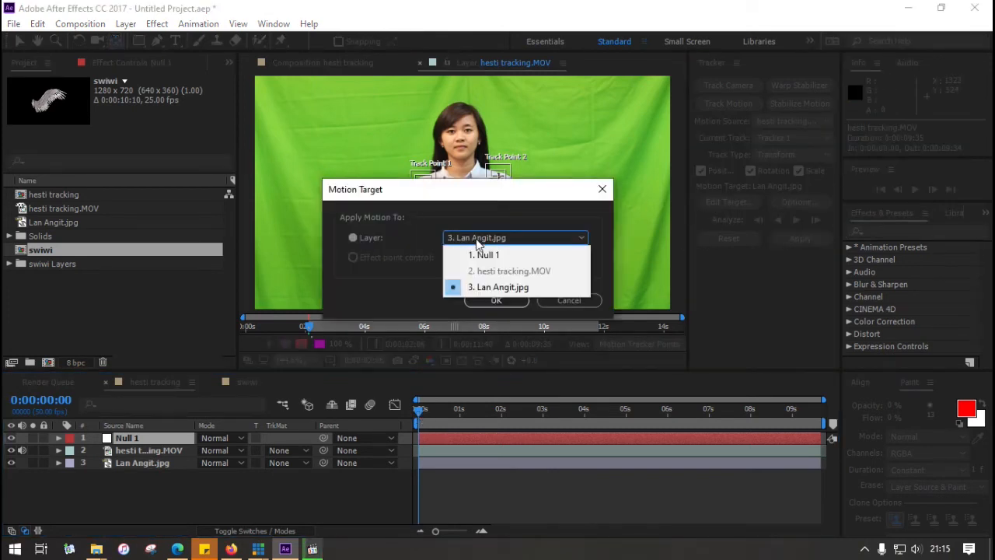
click(478, 253)
click(498, 301)
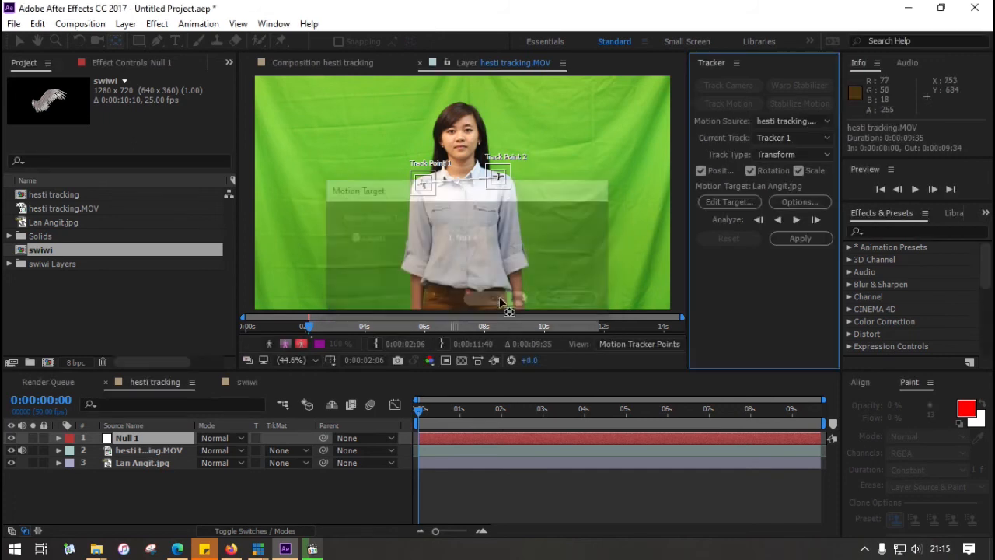
- Analyze the shoulder track forward through the clip, apply it to Null 1 in X and Y, and collapse the layer properties
click(796, 220)
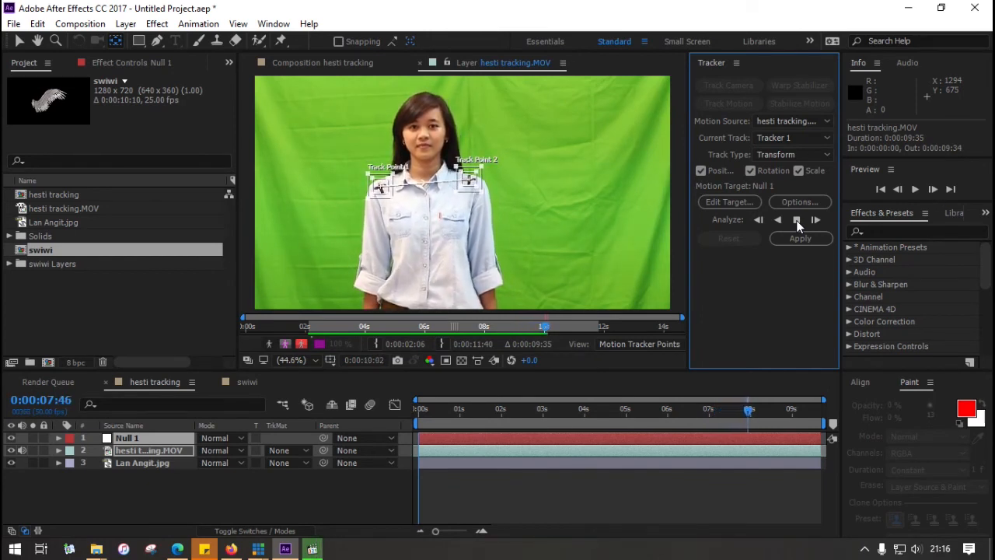
click(797, 220)
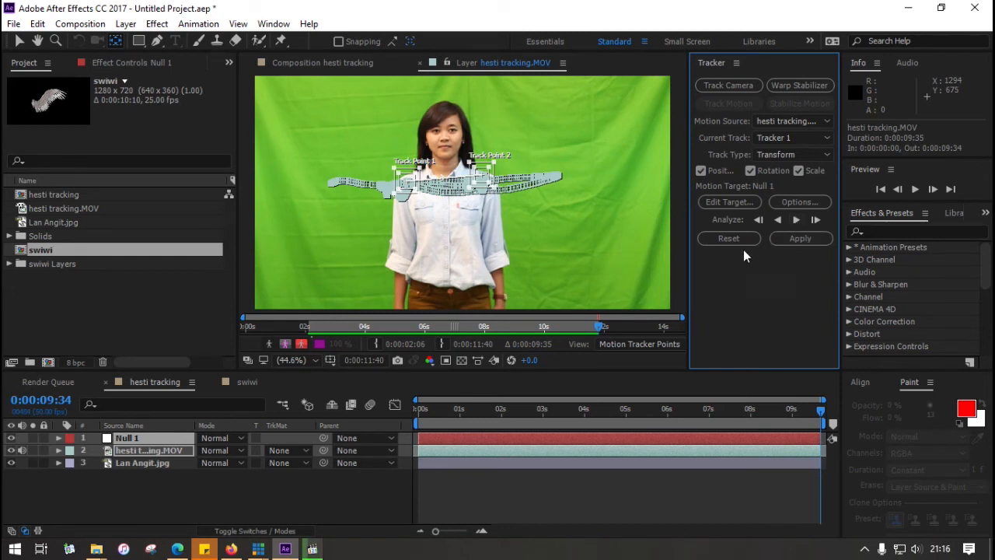
click(800, 238)
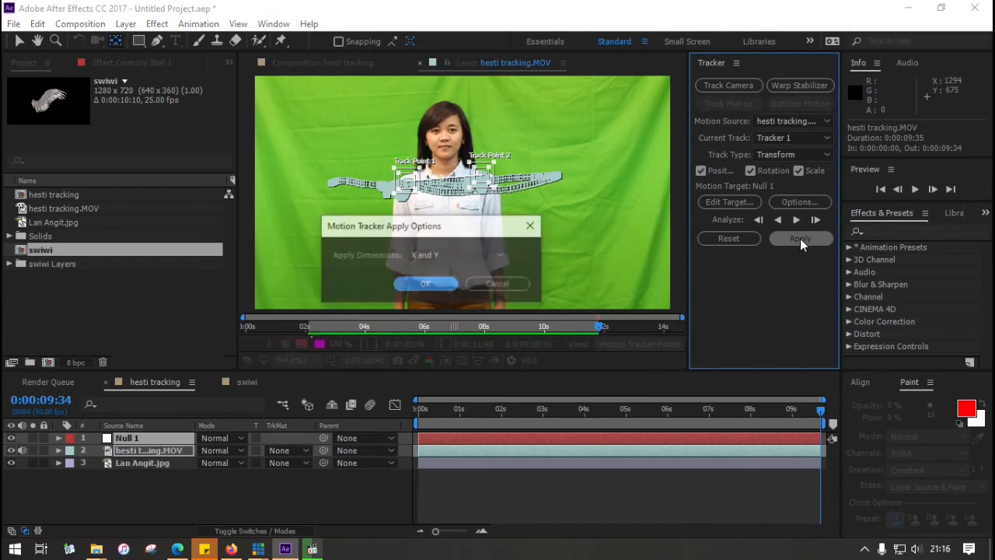
click(429, 283)
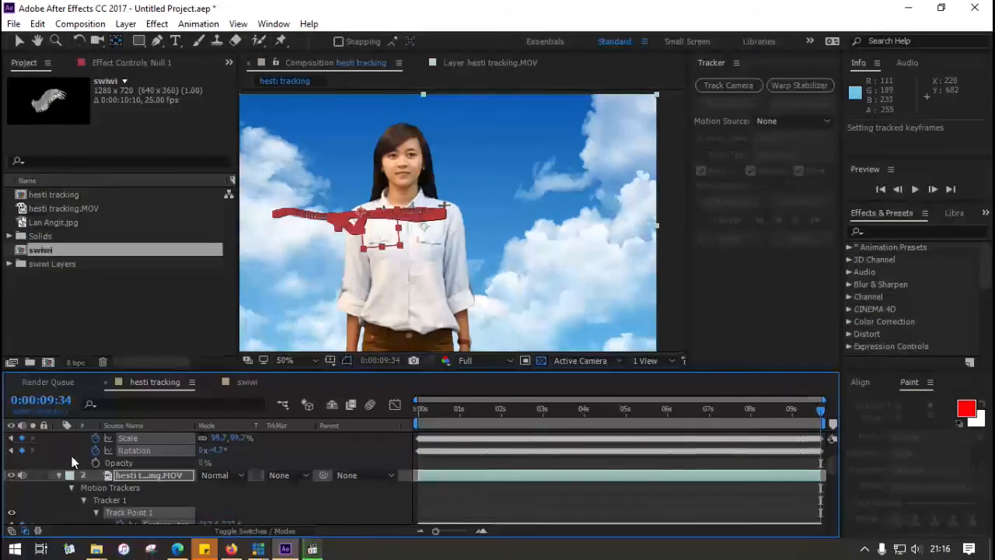
scroll(69, 455, up, 2)
click(59, 438)
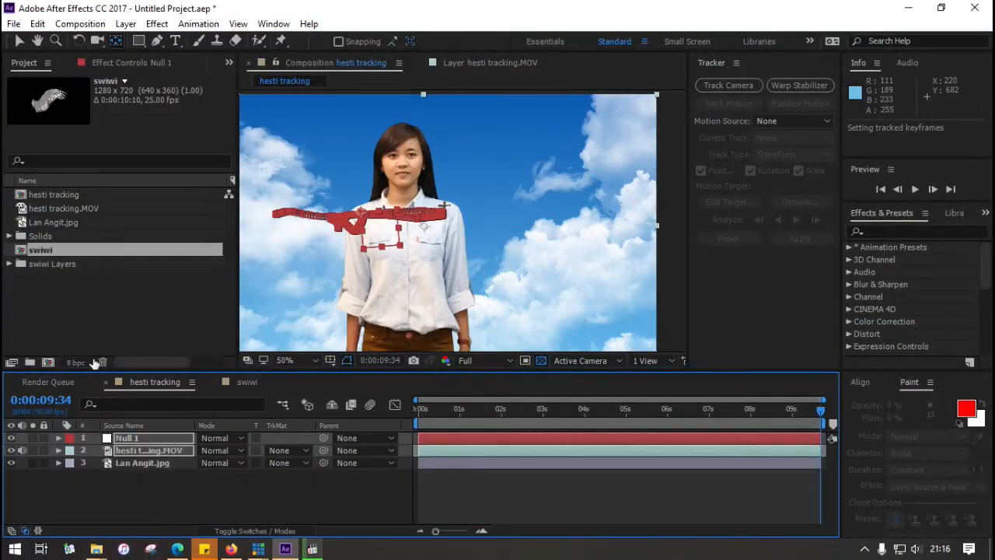
- Add the swiwi composition to hesti tracking as a layer between hesti tracking.MOV and Lan Angit.jpg
click(96, 305)
click(501, 285)
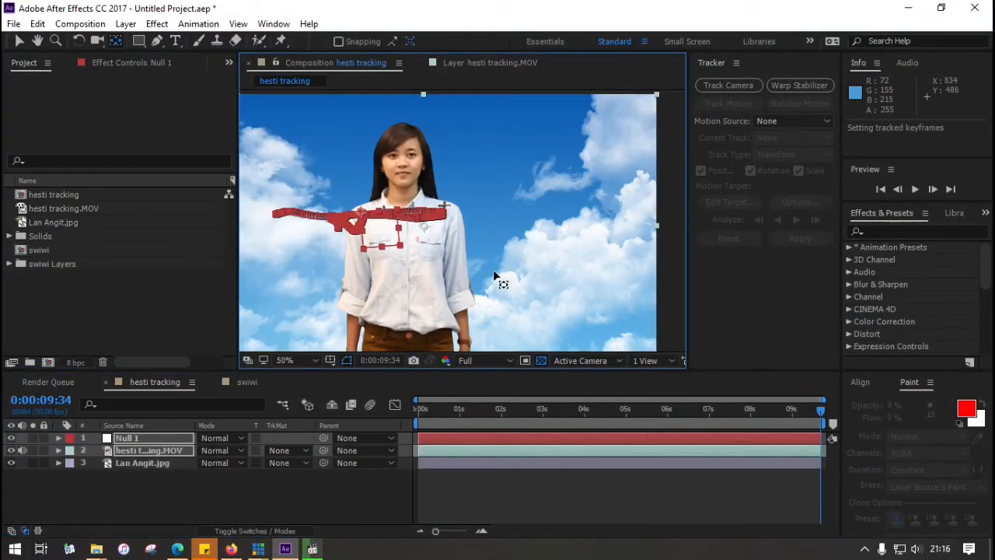
drag(37, 249, 116, 457)
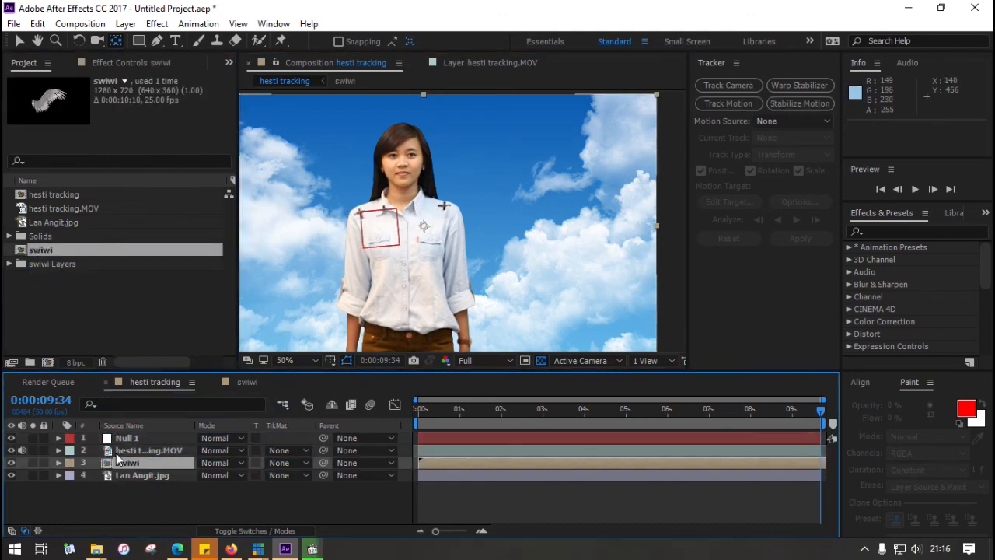
- Move the swiwi wing to about position 940, 272 so its base meets the shoulder with the second track marker
click(531, 169)
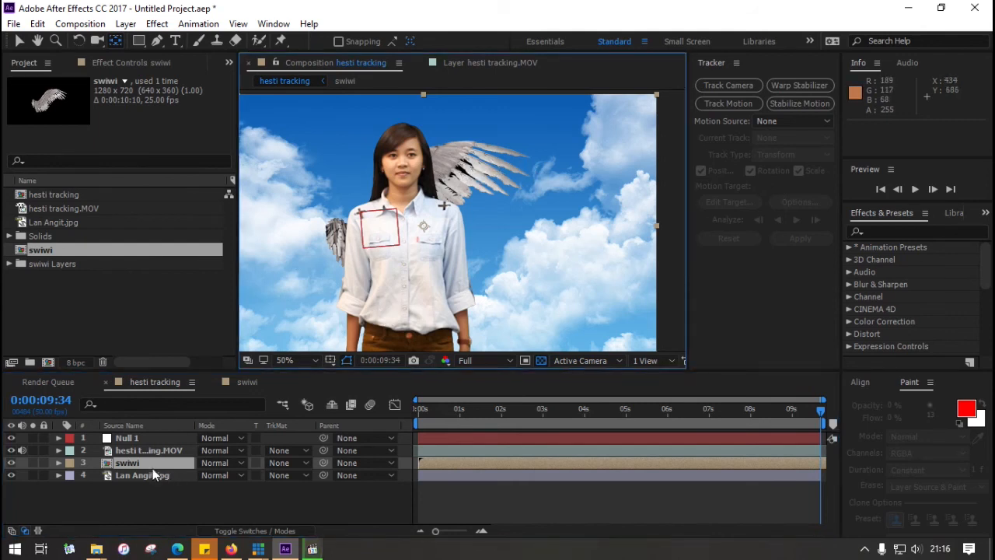
click(19, 44)
drag(459, 172, 562, 142)
key(Return)
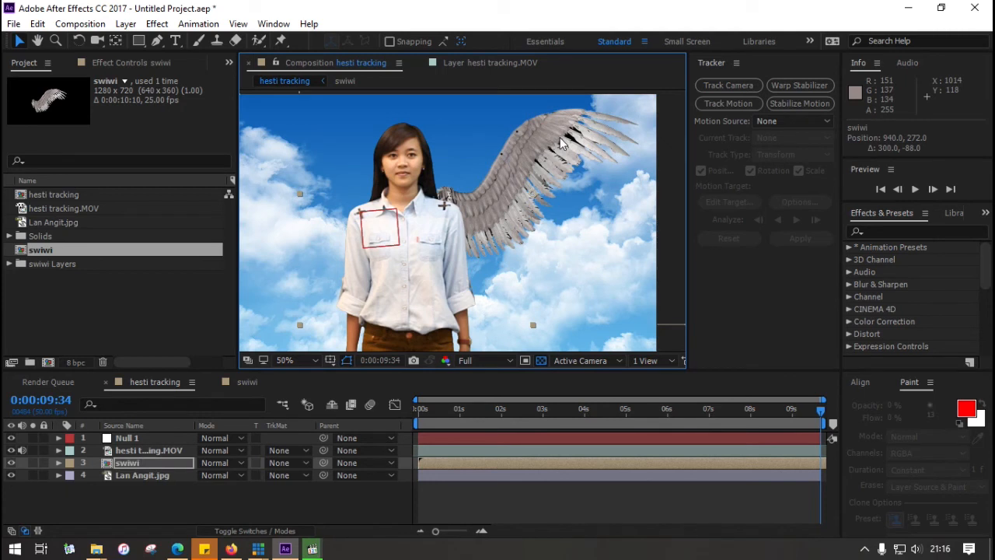
- At 0:00:00:00, adjust the swiwi wing to about position 982, 258 and parent its layer to Null 1
drag(435, 419, 411, 413)
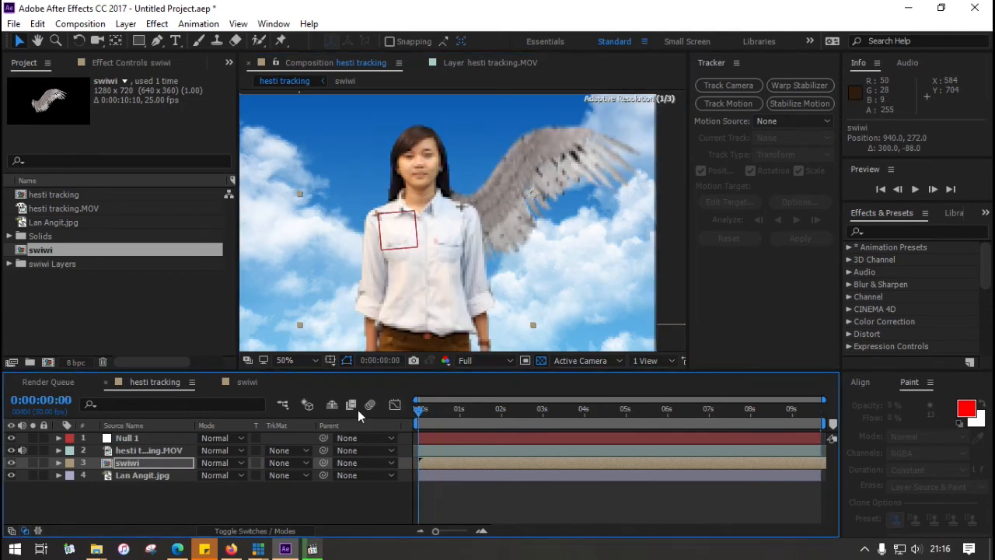
drag(506, 203, 519, 197)
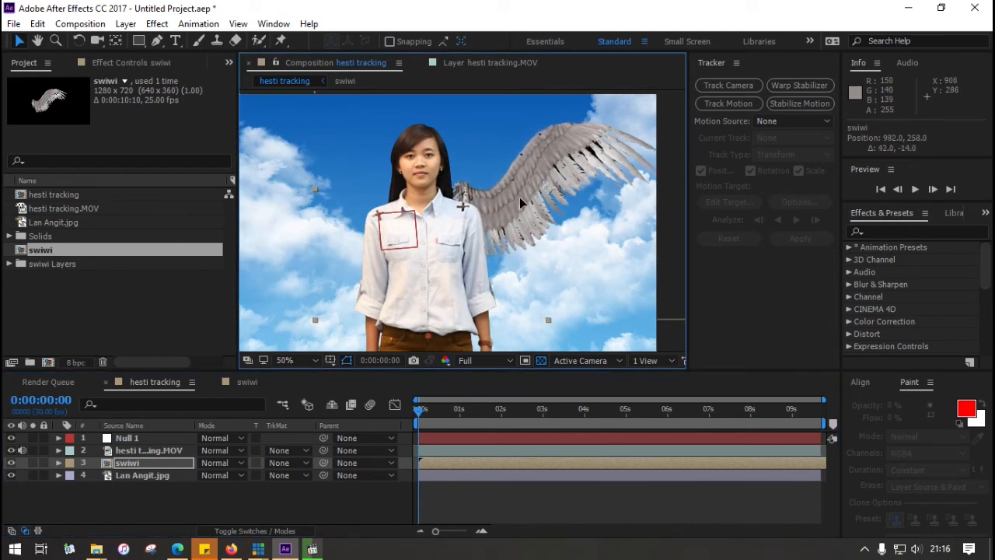
click(420, 417)
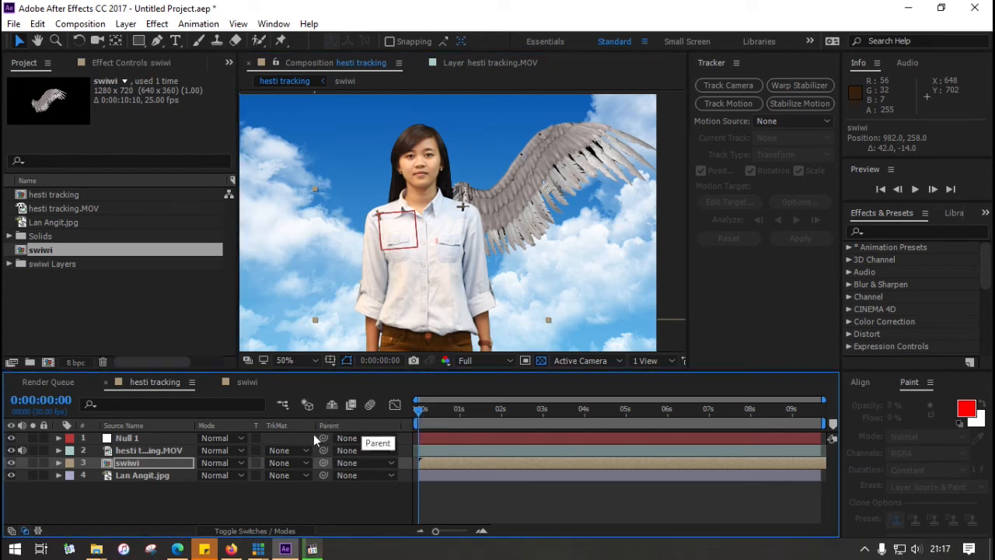
drag(323, 462, 145, 438)
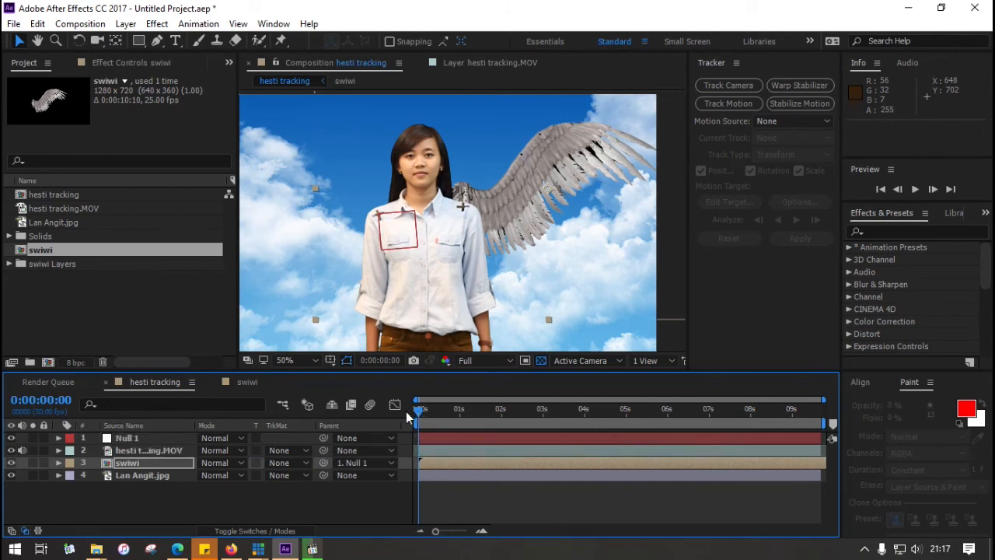
- Preview the tracked wing in the hesti tracking composition and return to 0:00:00:00
key(space)
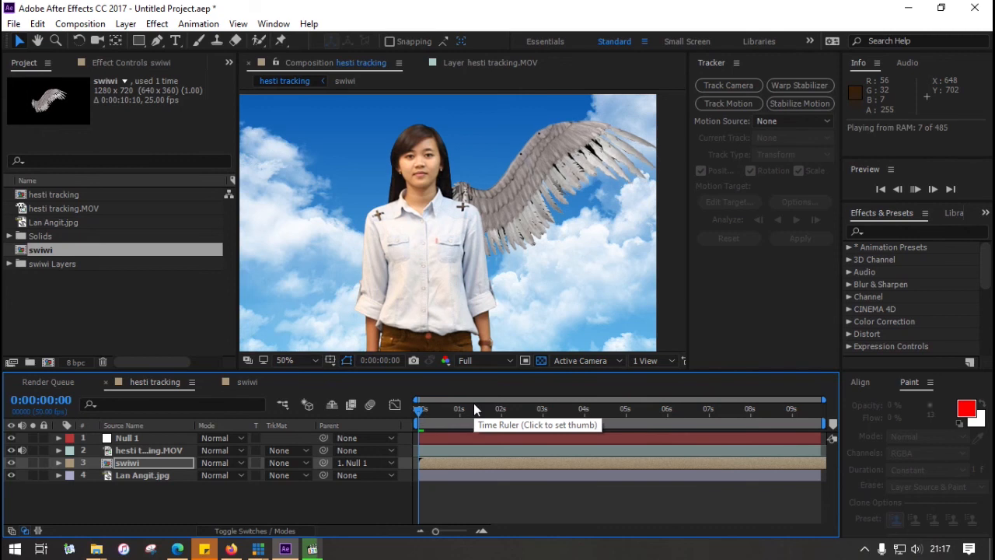
key(space)
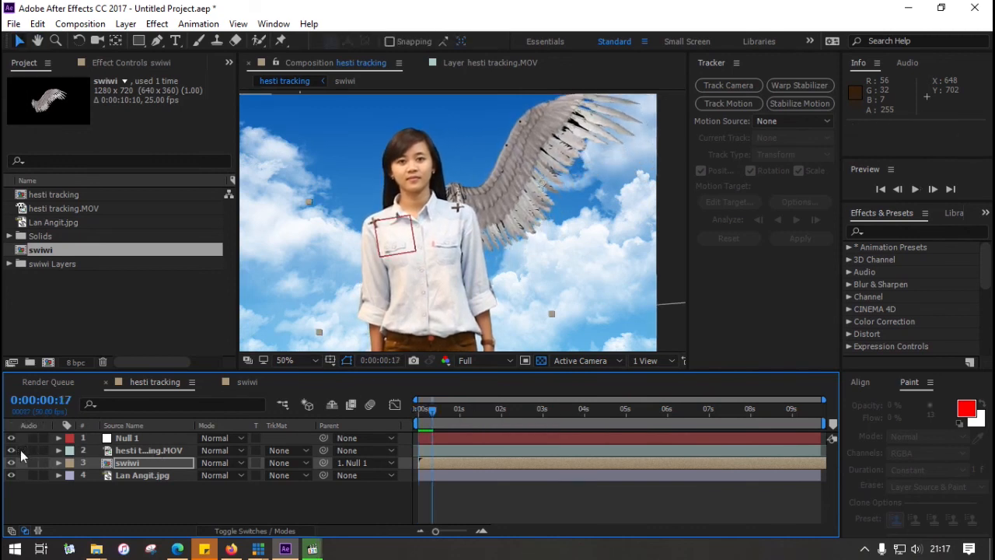
key(space)
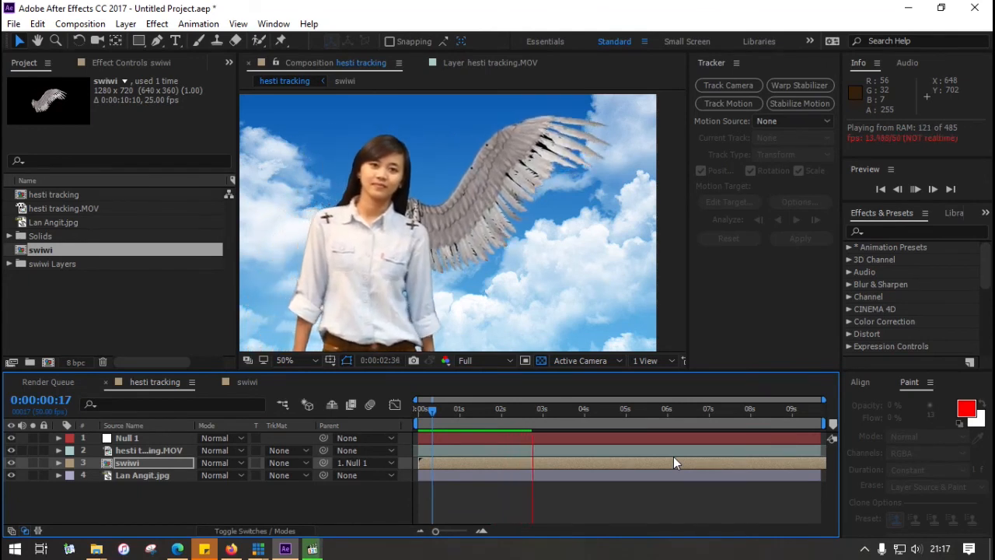
key(space)
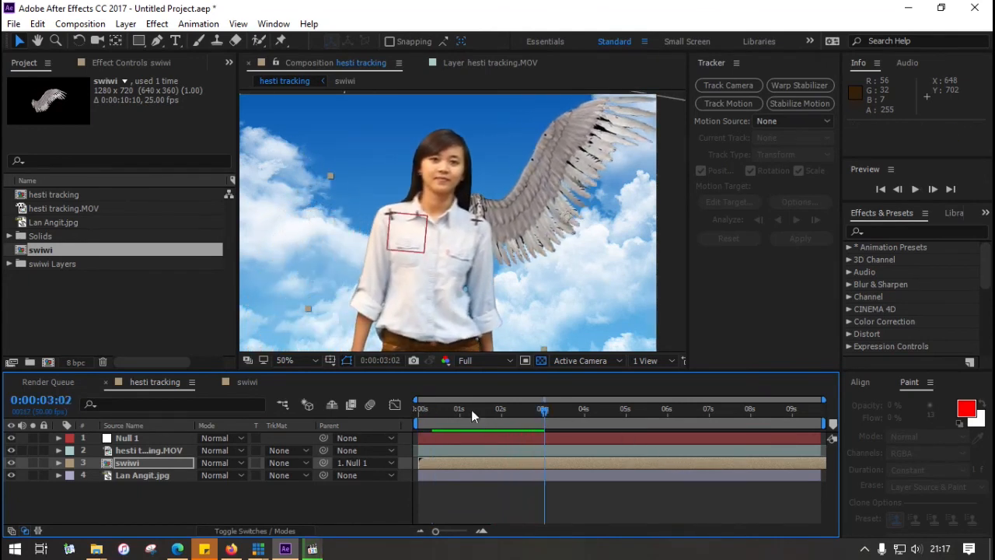
drag(543, 409, 418, 409)
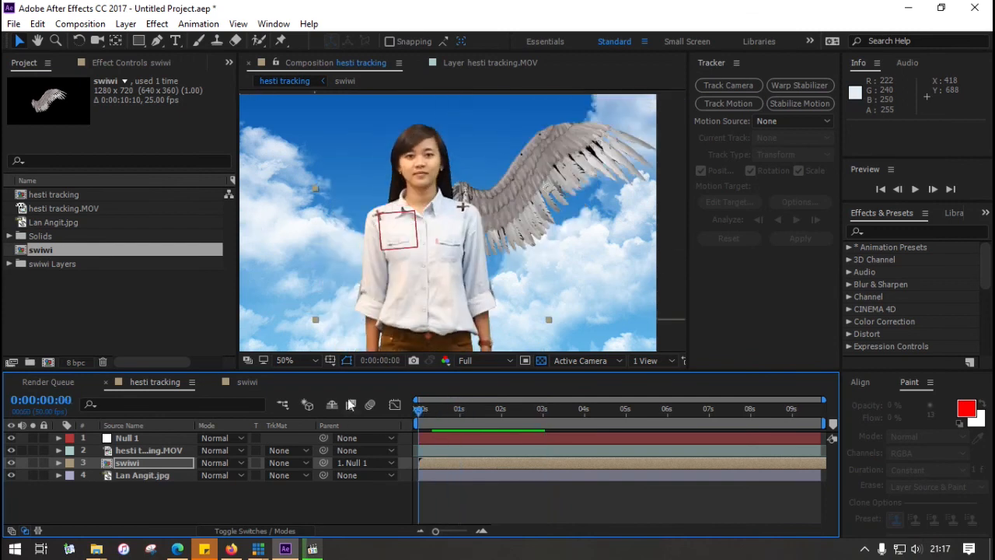
- Move the swiwi wing down to about position 462, 4 at the shoulder and duplicate its layer
drag(517, 209, 517, 222)
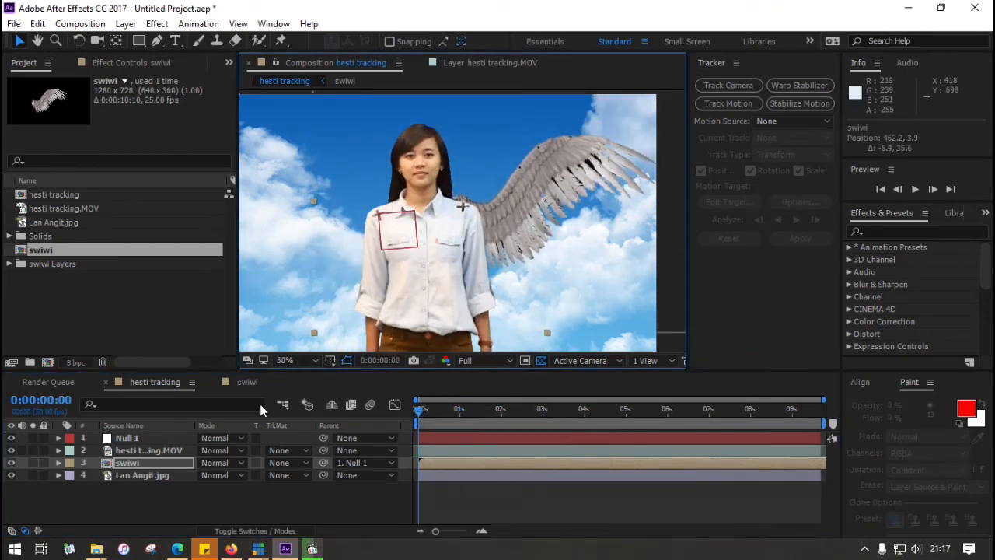
scroll(392, 308, down, 1)
scroll(376, 297, up, 1)
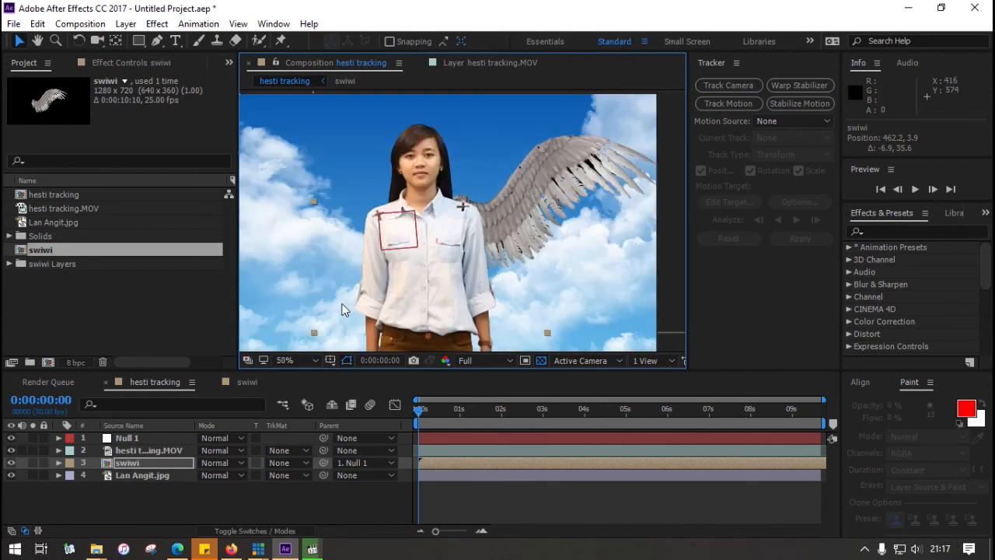
click(131, 463)
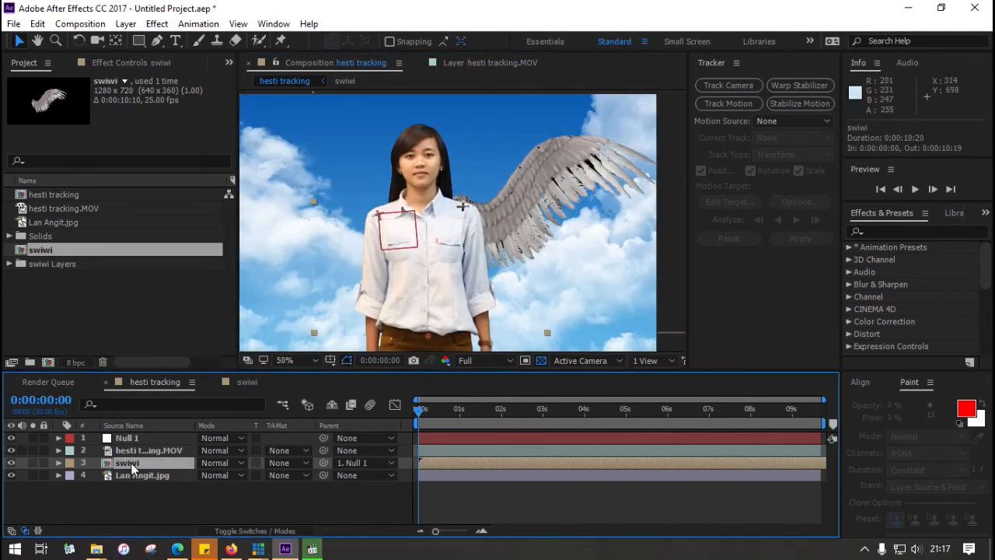
key(ctrl+d)
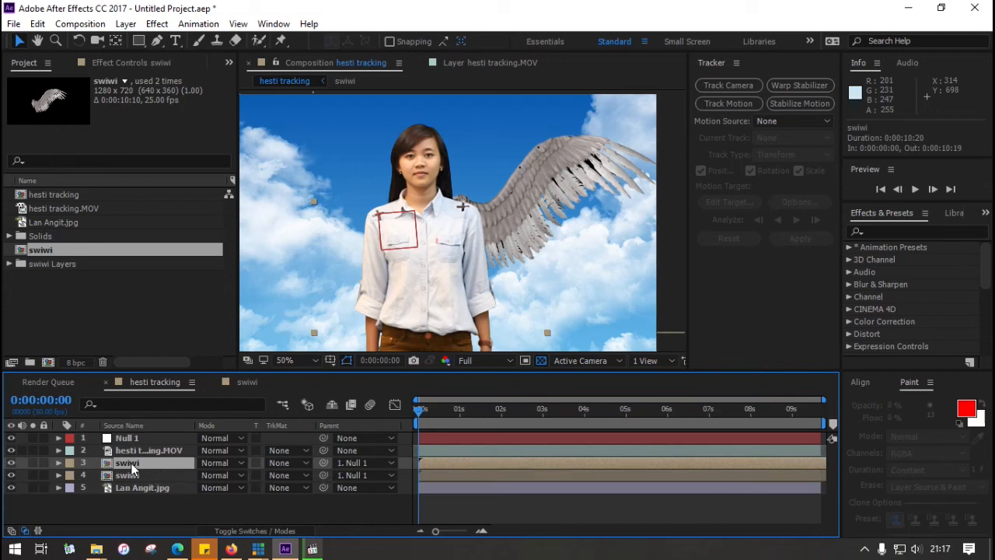
- Mirror the upper swiwi layer with a scale of -100, 100% and move it to about position -222, -40 at the opposite shoulder
click(59, 463)
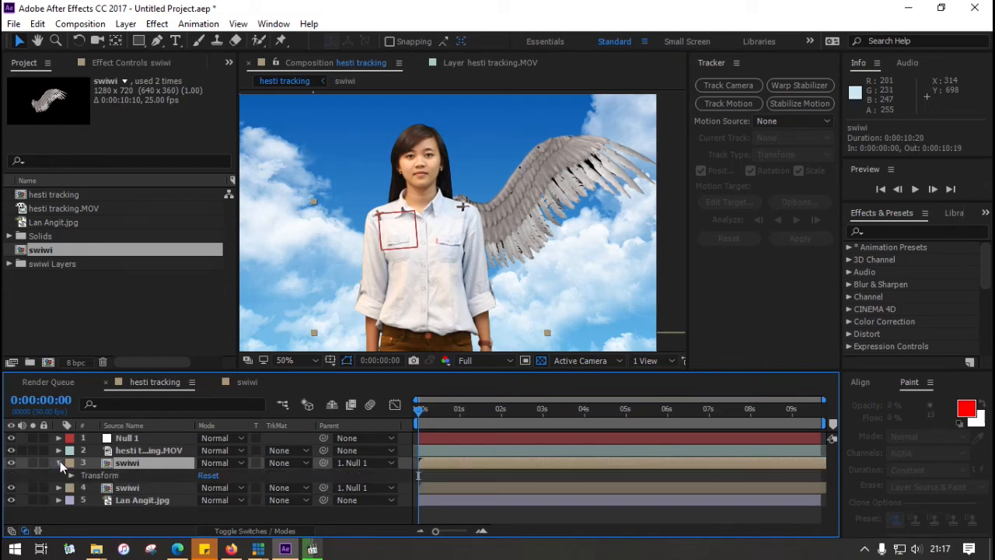
click(60, 461)
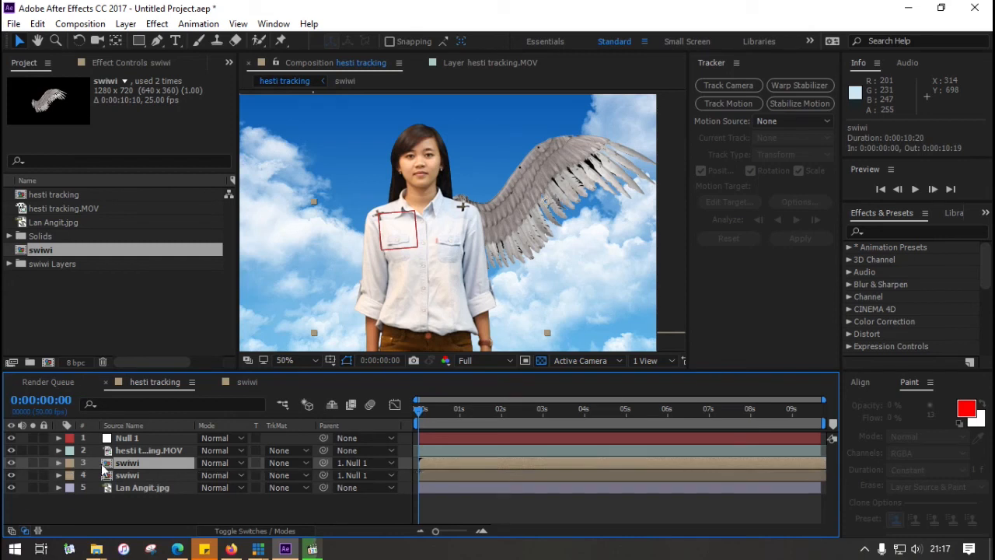
key(s)
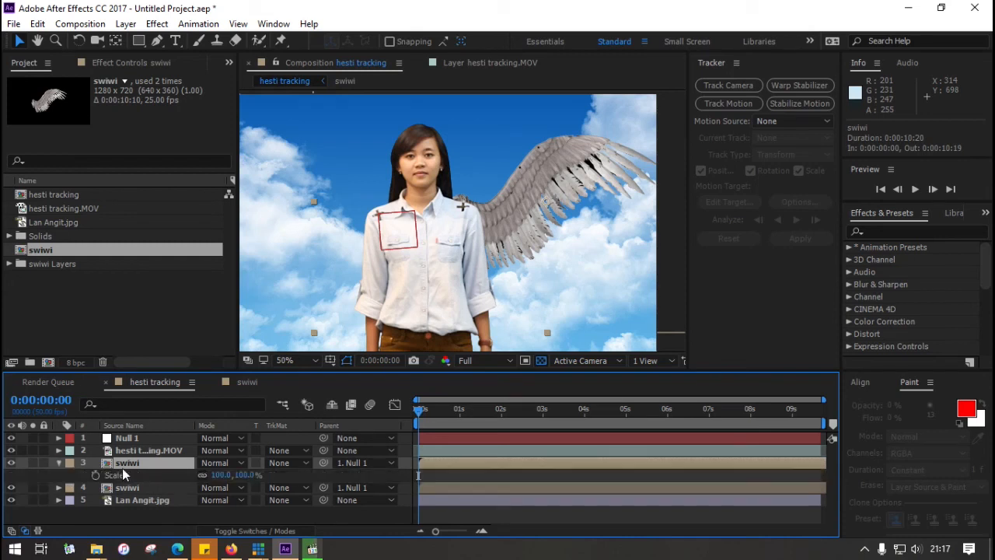
click(211, 475)
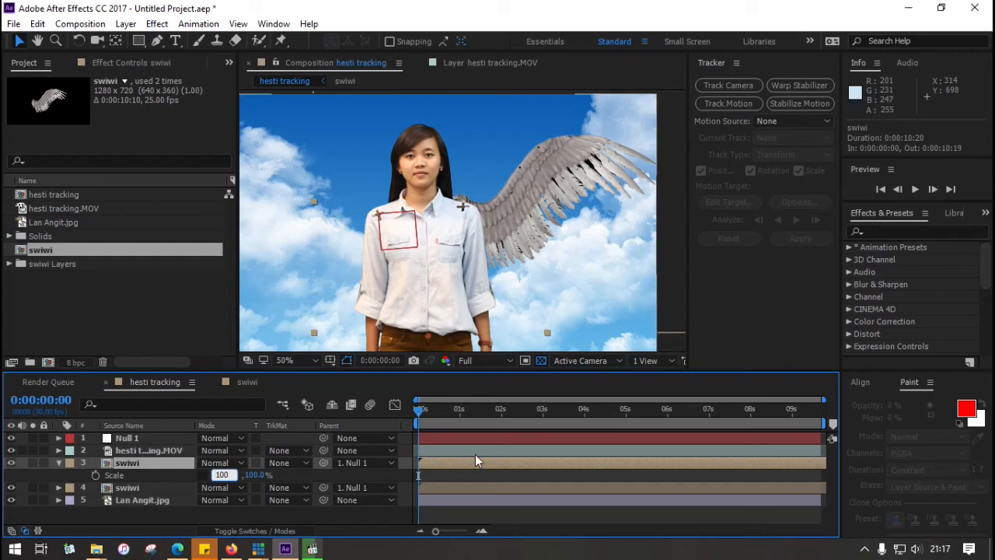
text(-100)
key(Return)
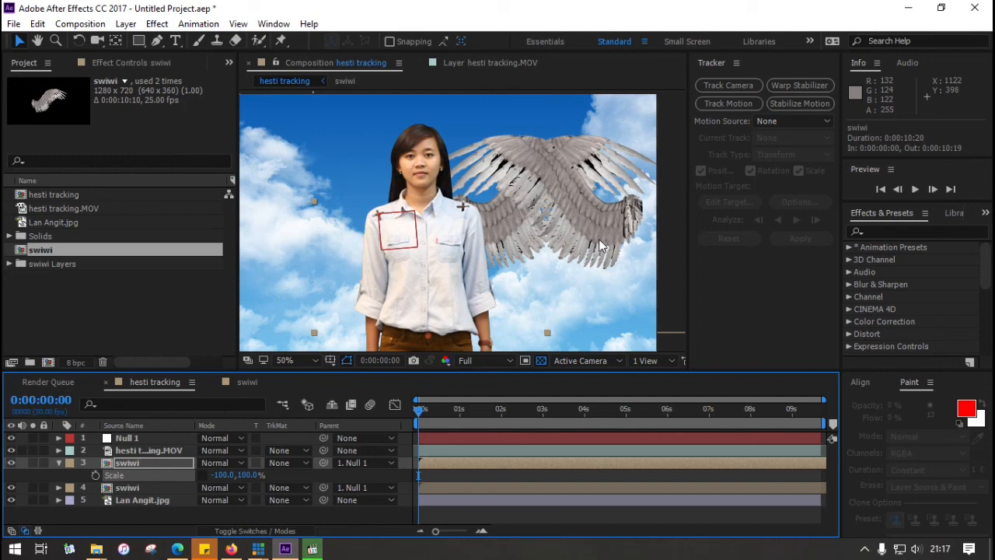
drag(595, 216, 357, 220)
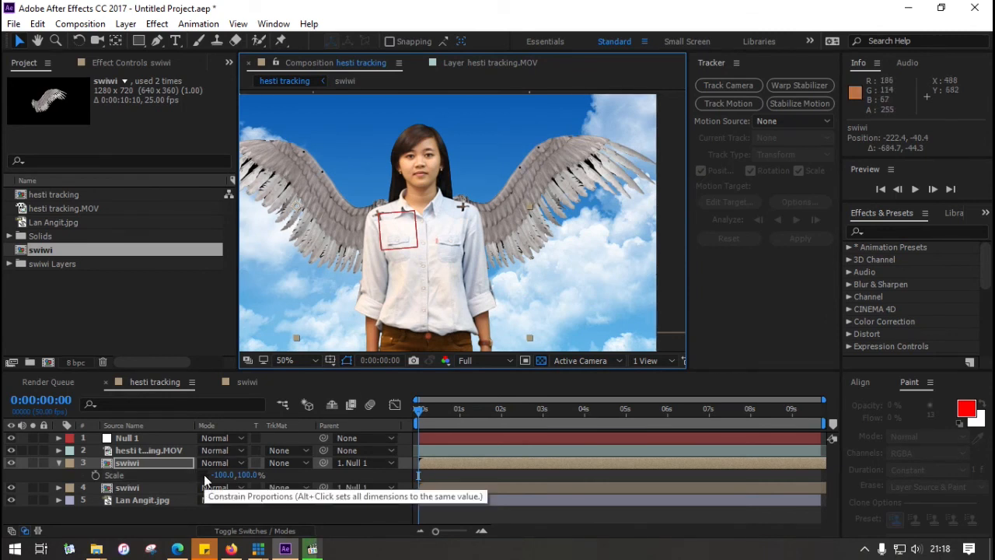
mouse_move(226, 474)
mouse_down()
mouse_move(251, 475)
mouse_move(208, 475)
mouse_move(223, 472)
mouse_up()
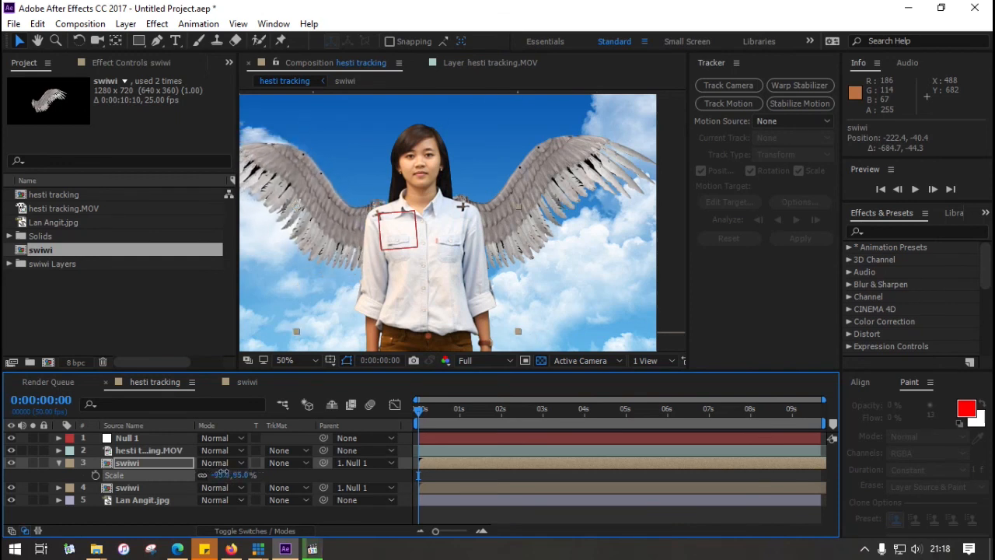
click(221, 475)
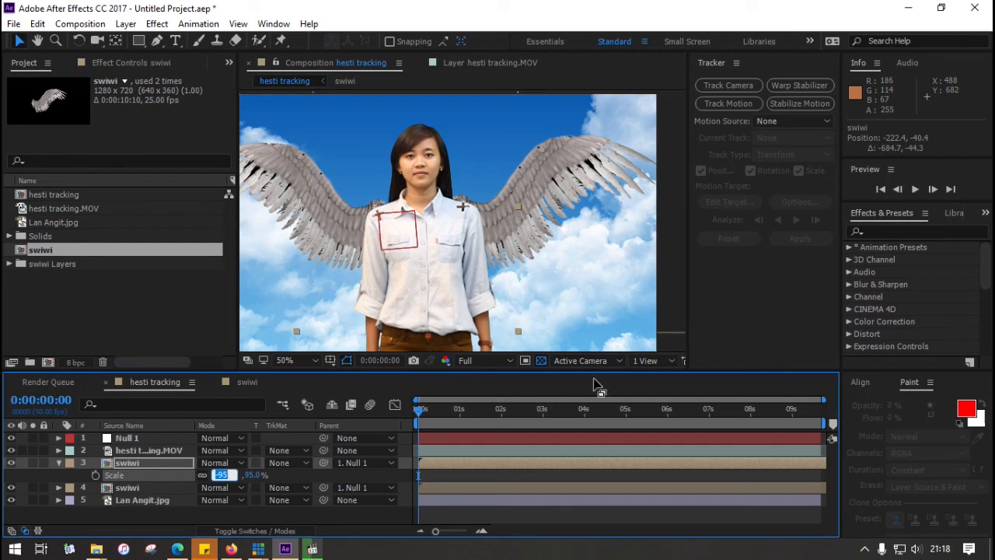
text(85)
key(Return)
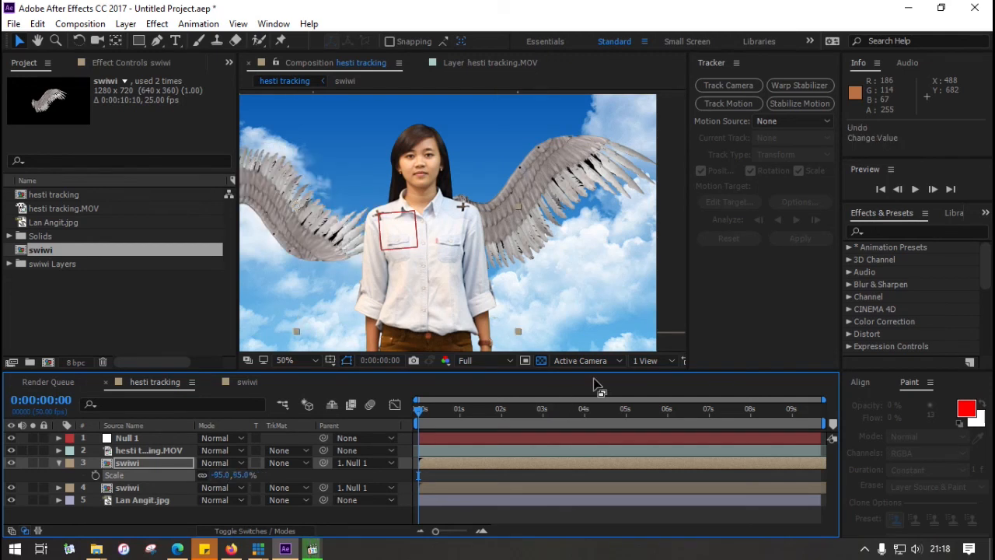
key(ctrl+z)
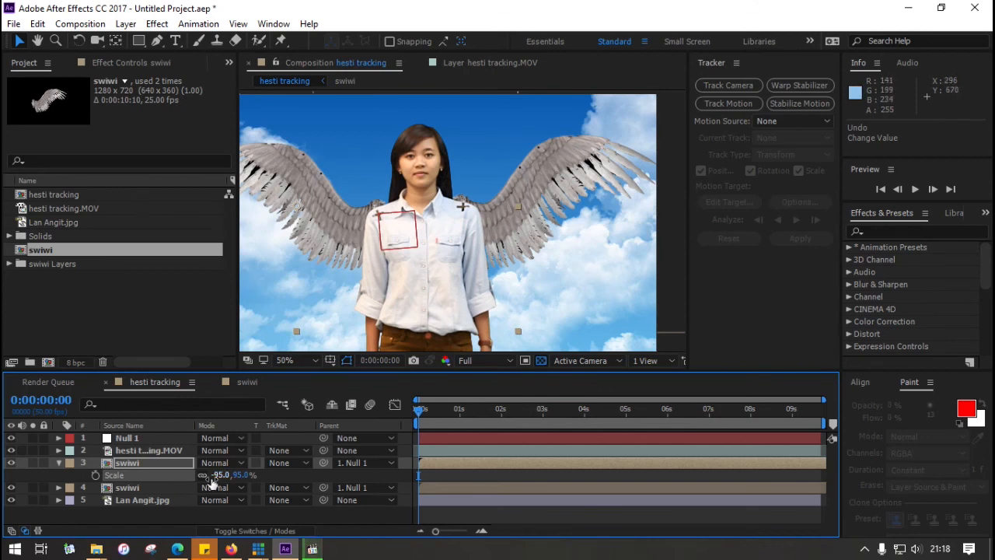
- Scale the mirrored swiwi wing to -90, 90% with proportions constrained and move it to about position -199, -36
mouse_move(215, 475)
mouse_down()
mouse_move(241, 473)
mouse_move(215, 474)
mouse_up()
drag(309, 232, 318, 232)
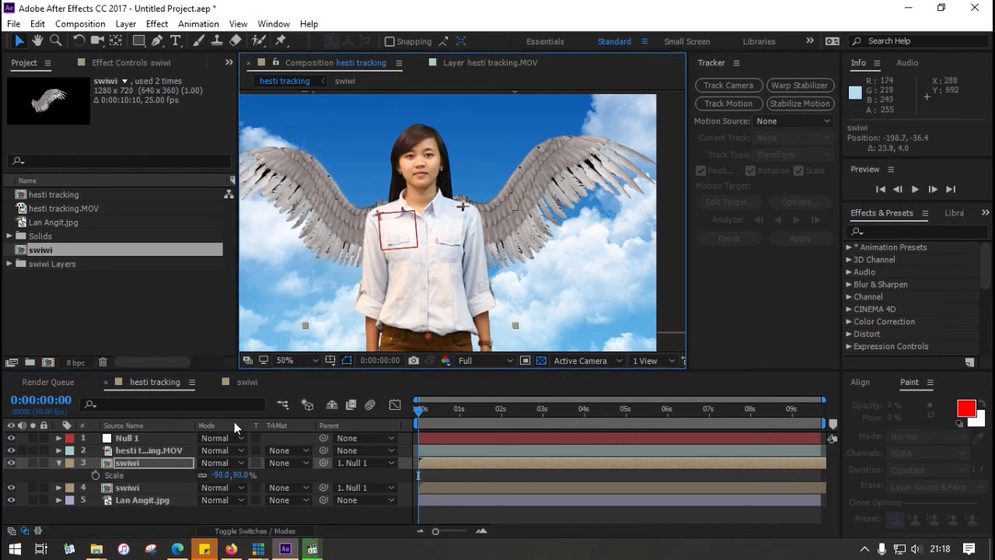
- Set the original swiwi layer's scale to 90% and move the wing to about position 448, 11 against its shoulder
click(138, 484)
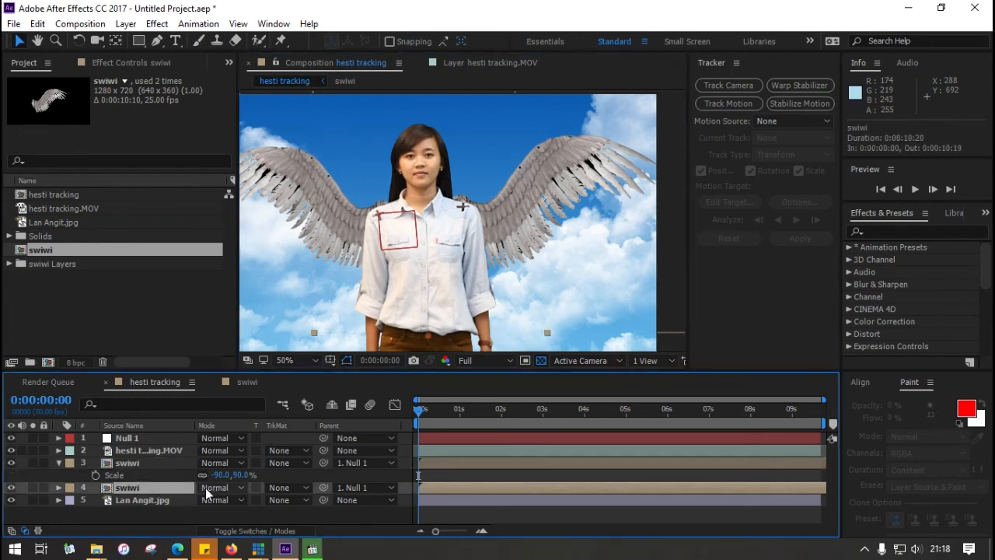
key(s)
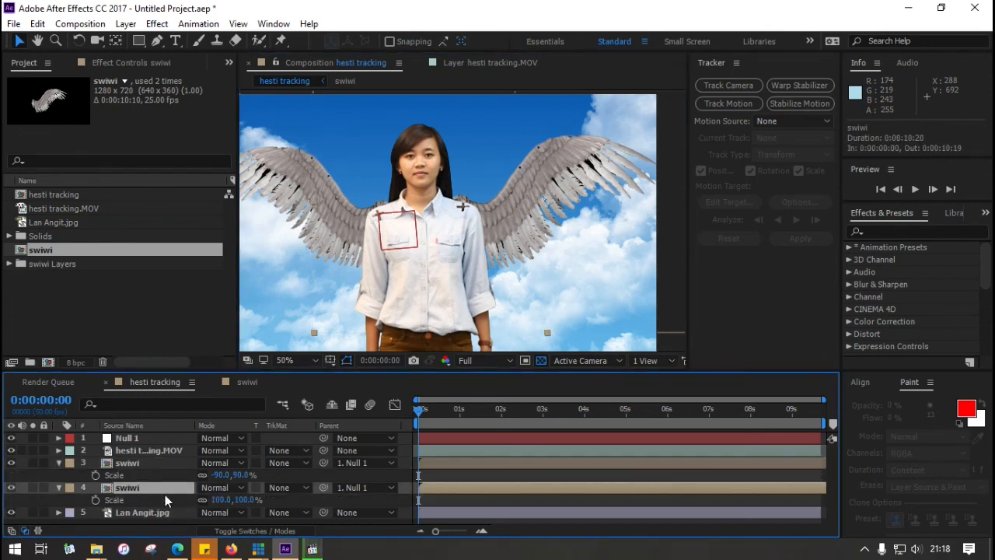
click(222, 499)
text(90)
key(Return)
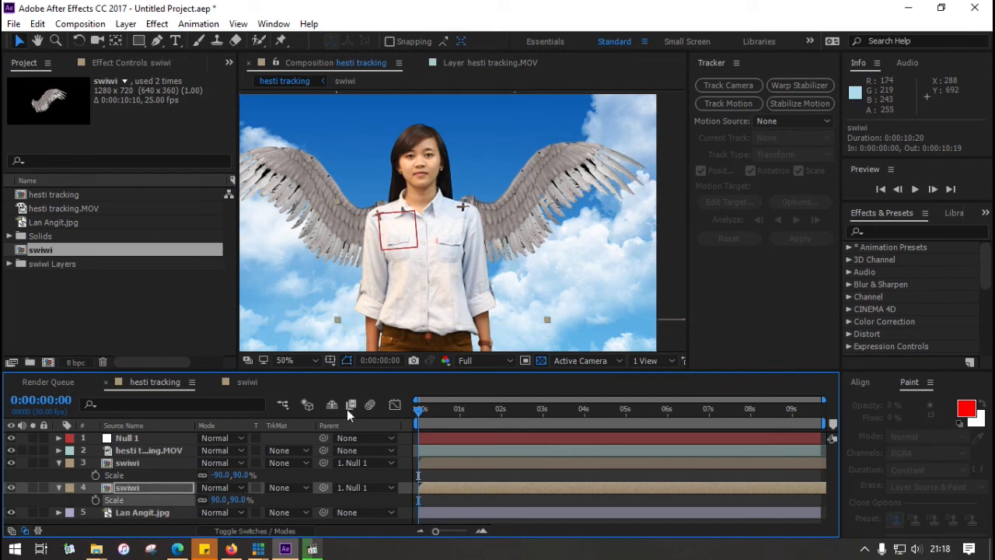
drag(518, 209, 514, 212)
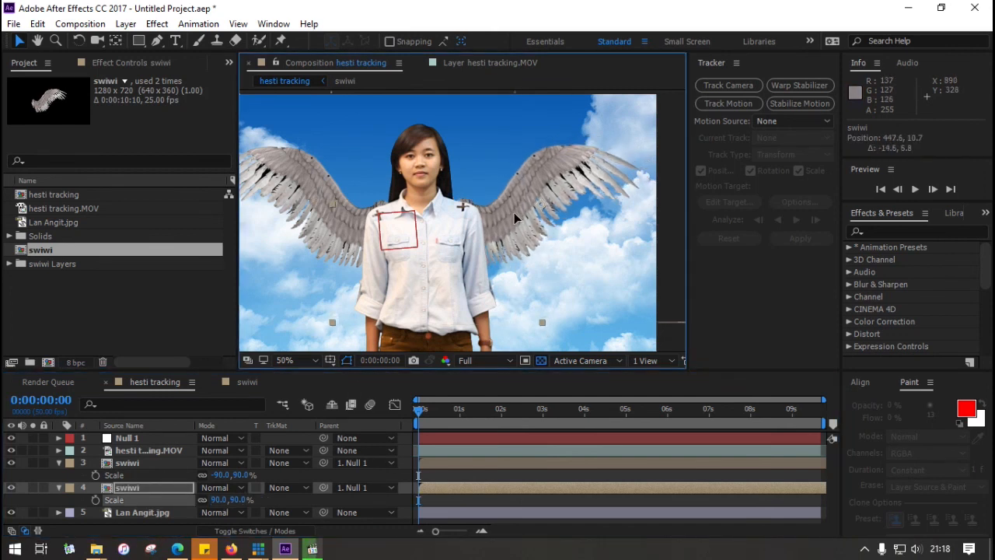
- Fit the hesti tracking composition to its viewer and preview both wings from 0:00:00:00
click(420, 420)
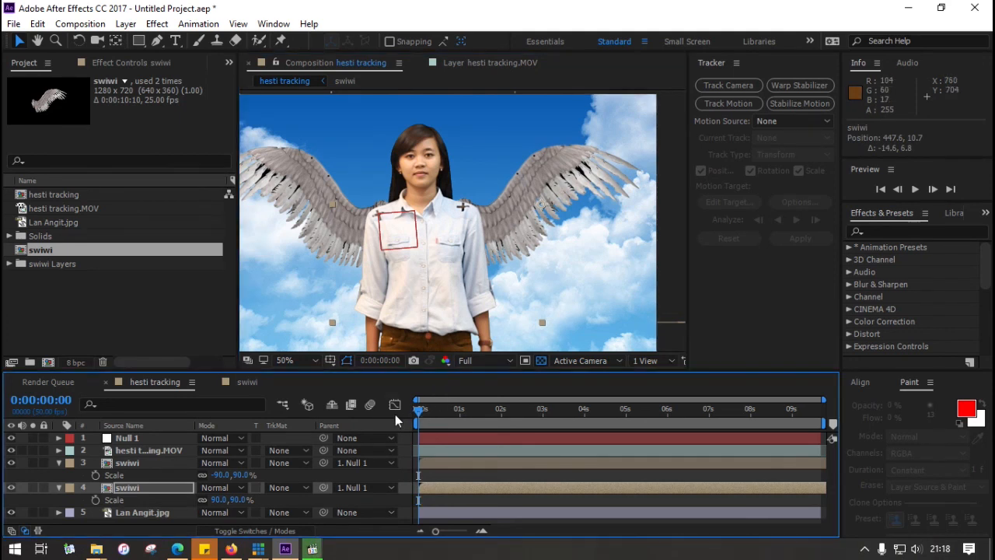
click(317, 362)
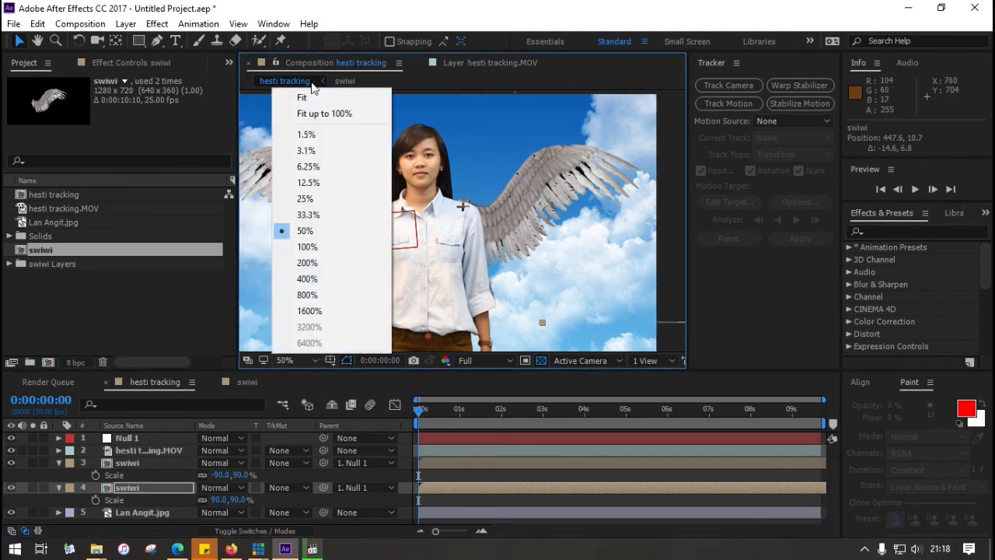
click(310, 95)
key(space)
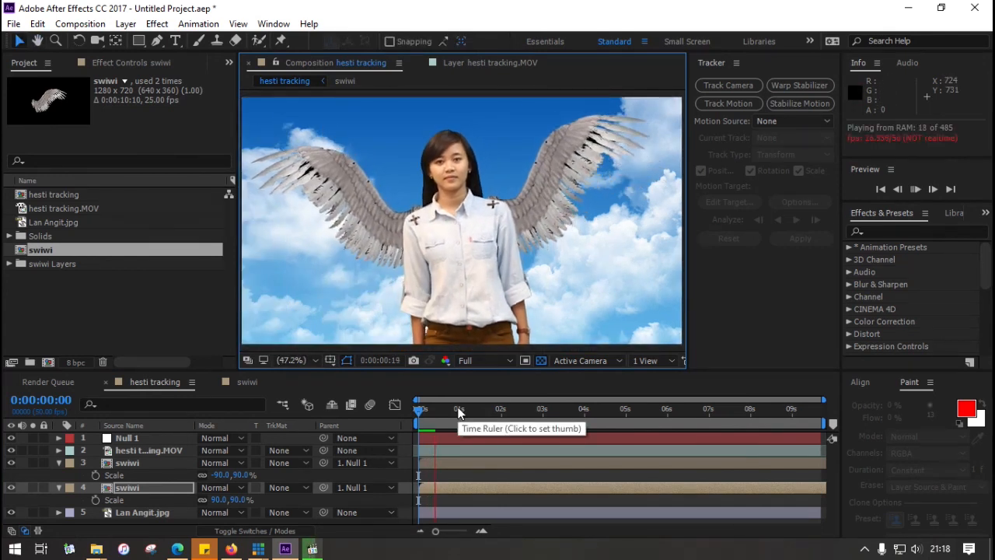